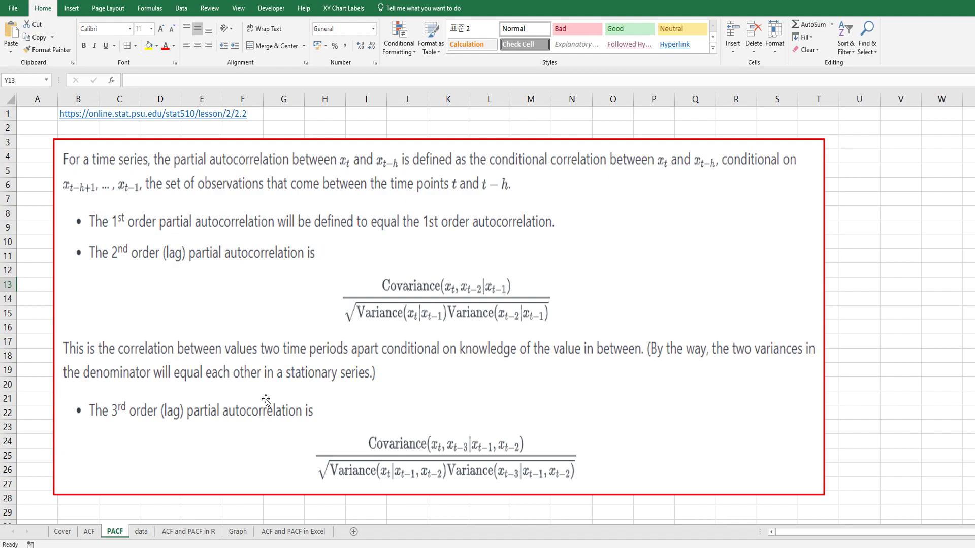
# Review the data, ACF and PACF in R, and Graph sheets, ending on the ACF and PACF in Excel sheet.
pyautogui.click(142, 531)
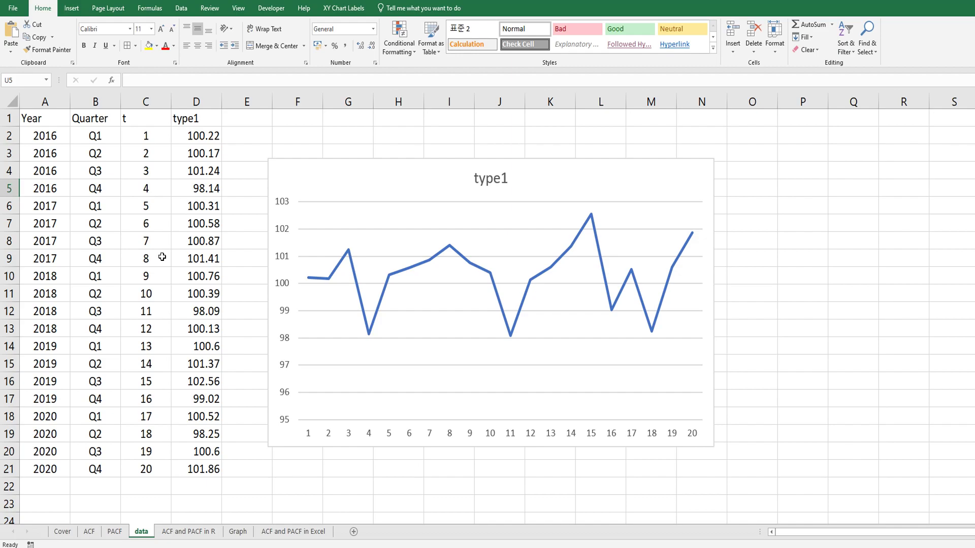
pyautogui.click(181, 532)
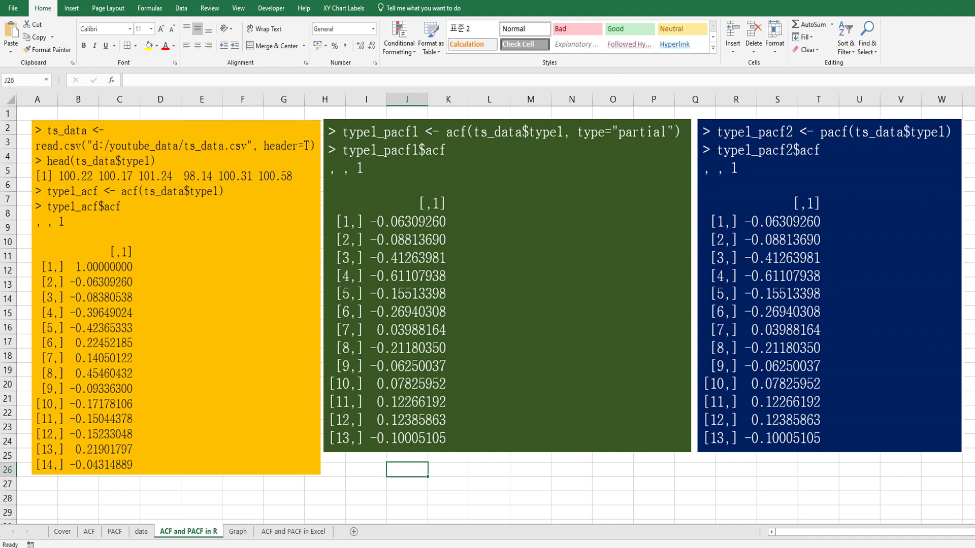
pyautogui.click(235, 532)
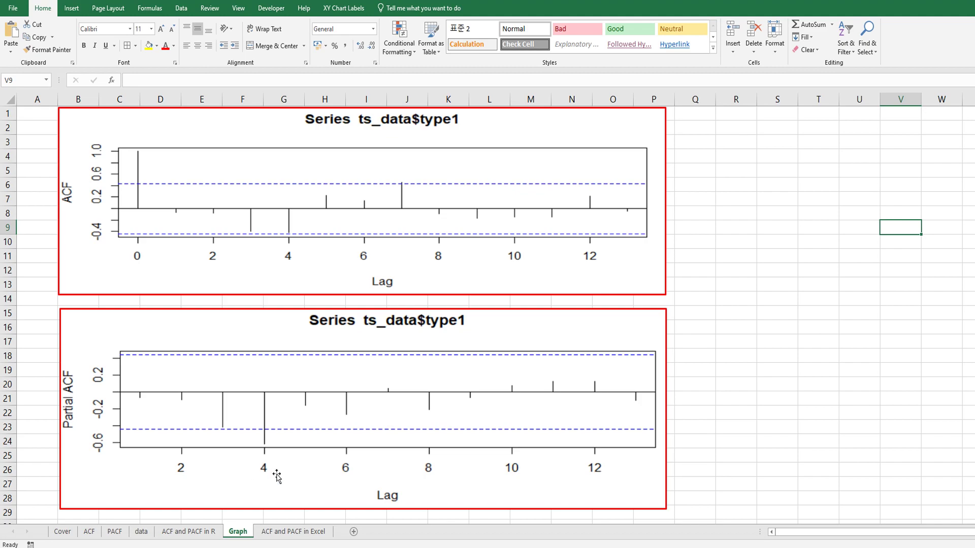
pyautogui.click(278, 534)
pyautogui.click(294, 298)
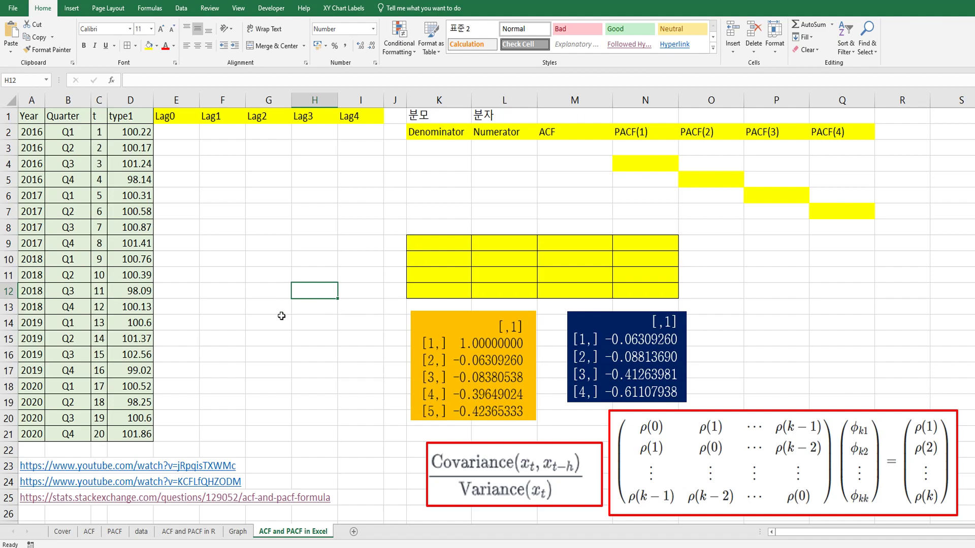
# Begin the Lag0 formula in E2 with the first value's deviation from the fixed series mean: =(D2-average($D$2:$D$21)).
pyautogui.click(172, 135)
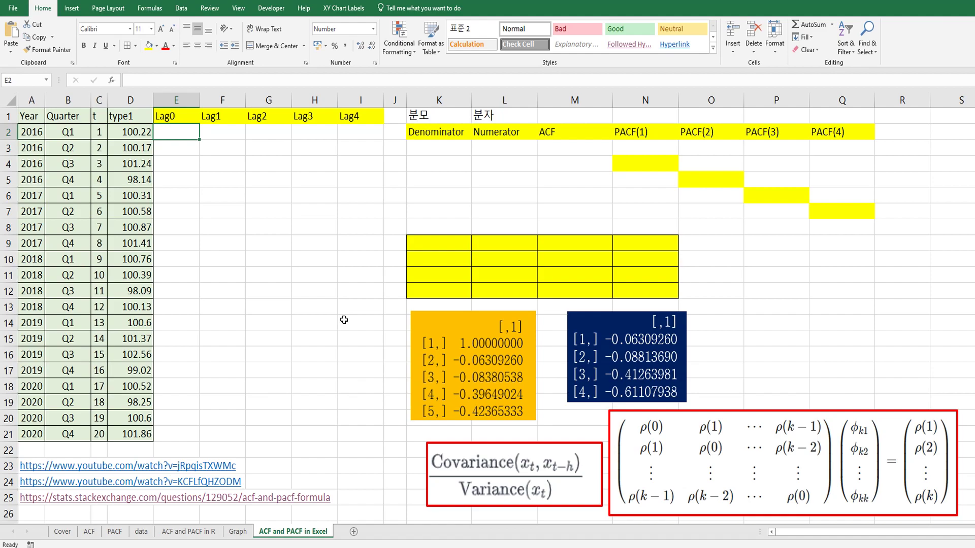
pyautogui.write('=')
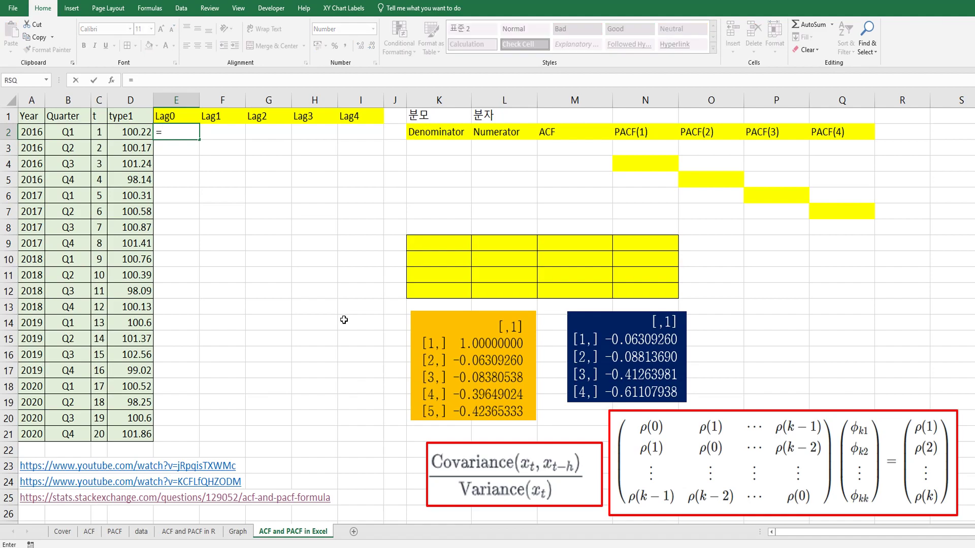
pyautogui.write('(')
pyautogui.press('Left')
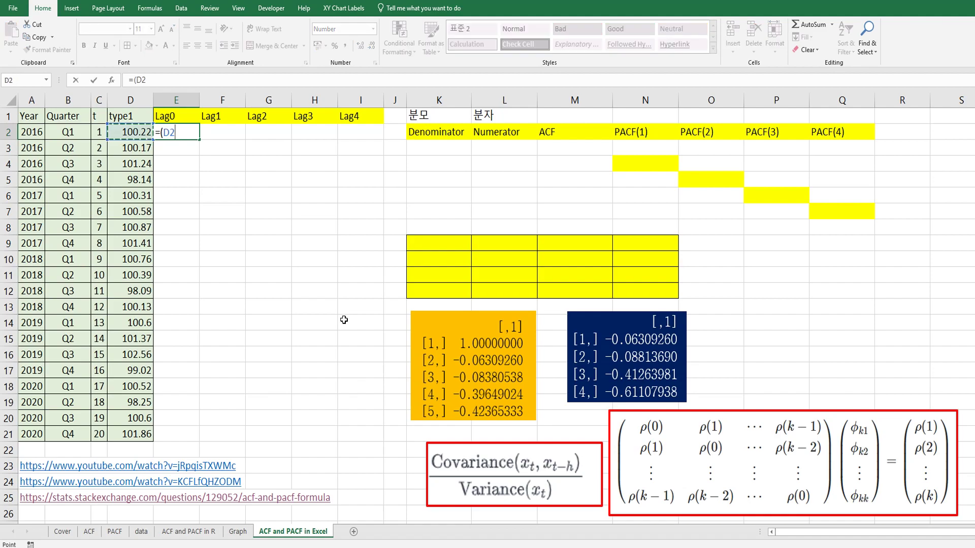
pyautogui.write('-a')
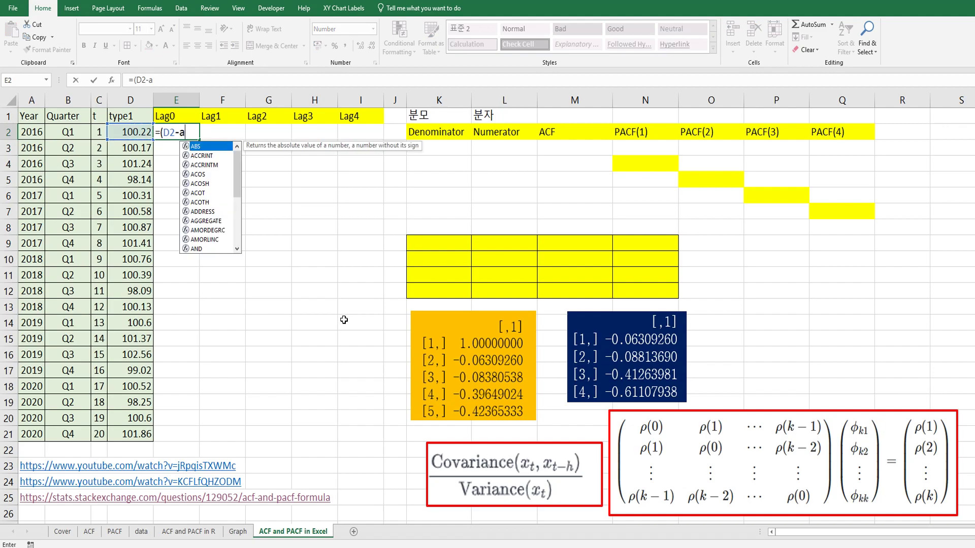
pyautogui.write('verage(')
pyautogui.press('Left')
pyautogui.hotkey('ctrl', 'shift', 'Down')
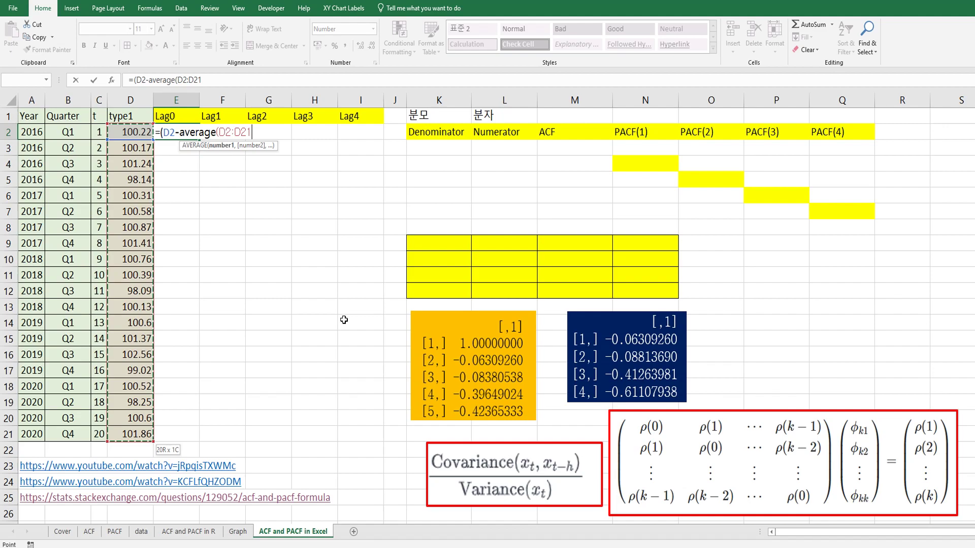
pyautogui.press('F4')
pyautogui.write('))')
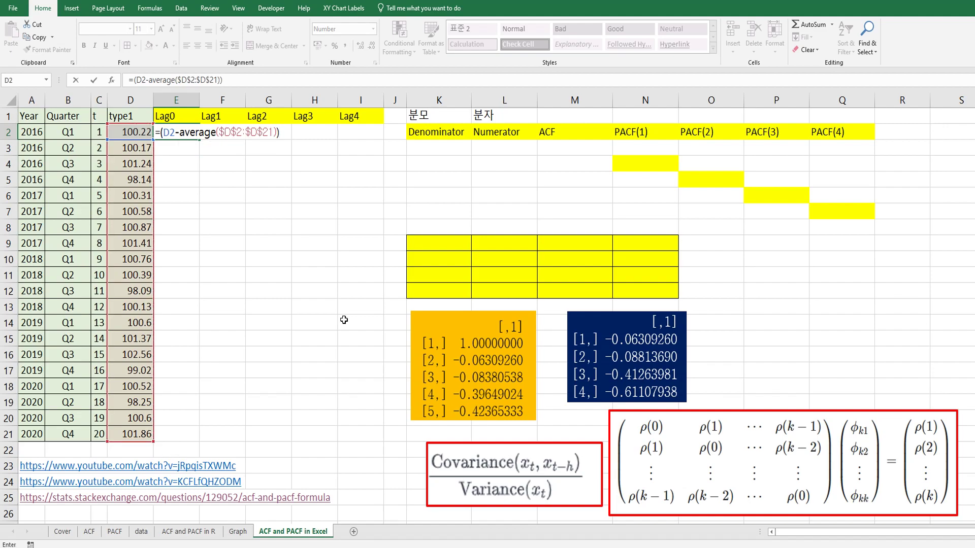
# Complete the Lag0 formula in E2 by multiplying it by (D2-average($D$2:$D$21)).
pyautogui.write('*(')
pyautogui.press('Left')
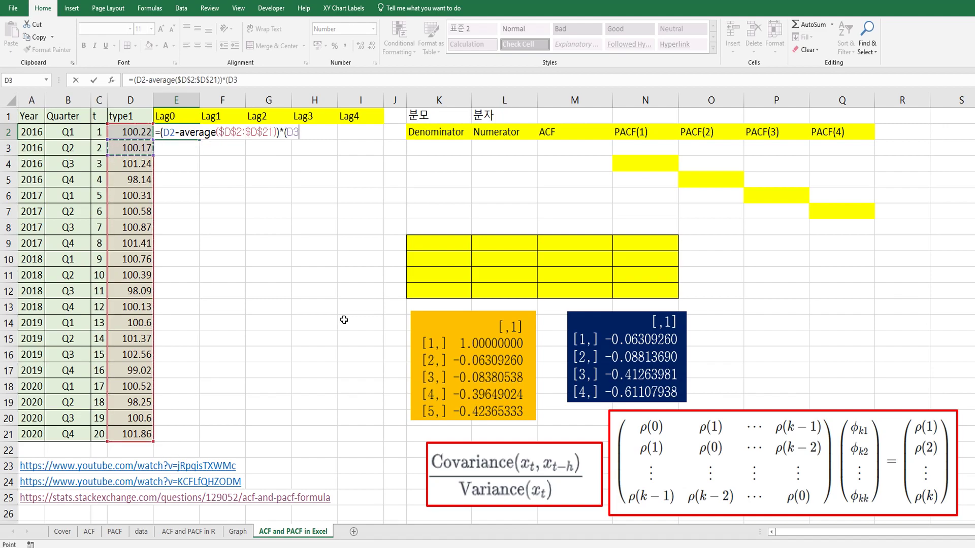
pyautogui.write('-average')
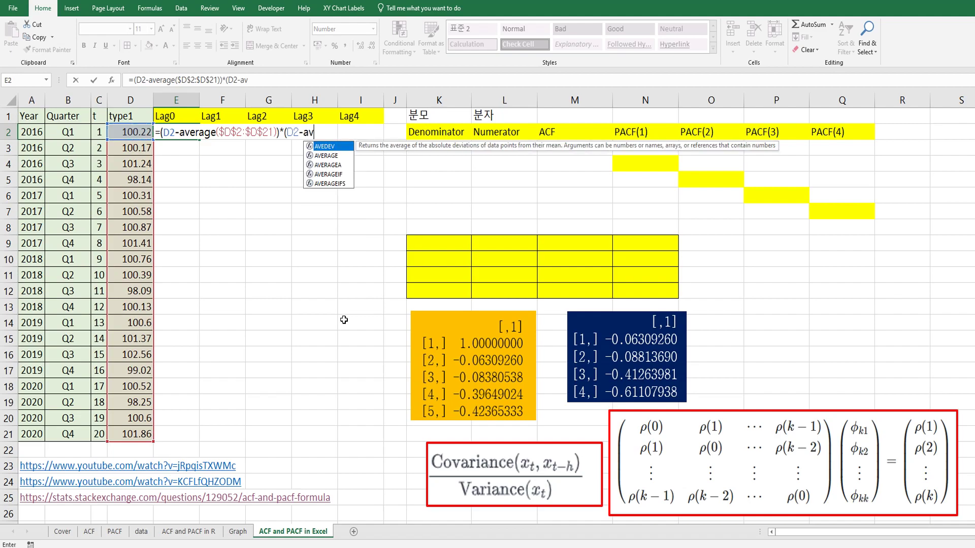
pyautogui.write('(')
pyautogui.press('Down')
pyautogui.press('Left')
pyautogui.press('Left')
pyautogui.press('Up')
pyautogui.press('Right')
pyautogui.hotkey('ctrl', 'shift', 'Down')
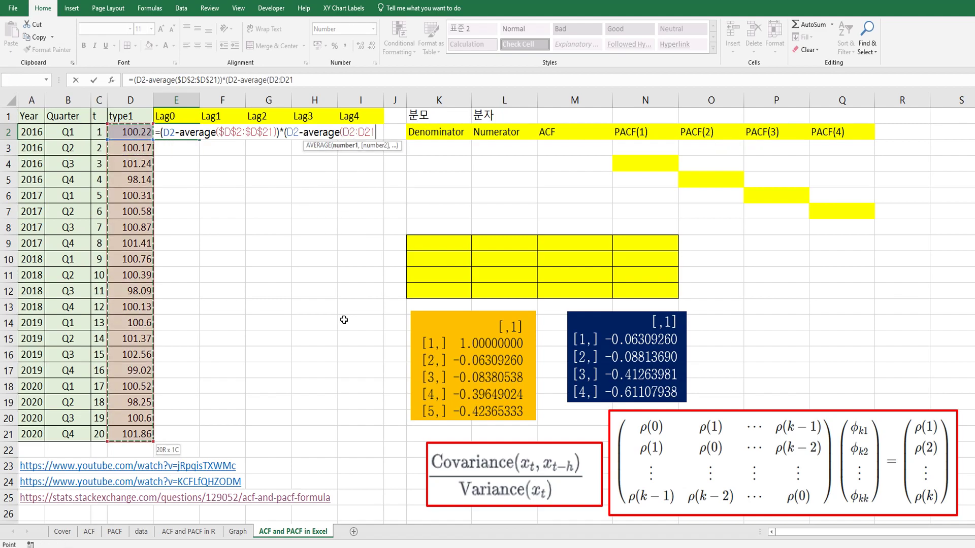
pyautogui.press('F4')
pyautogui.write('))')
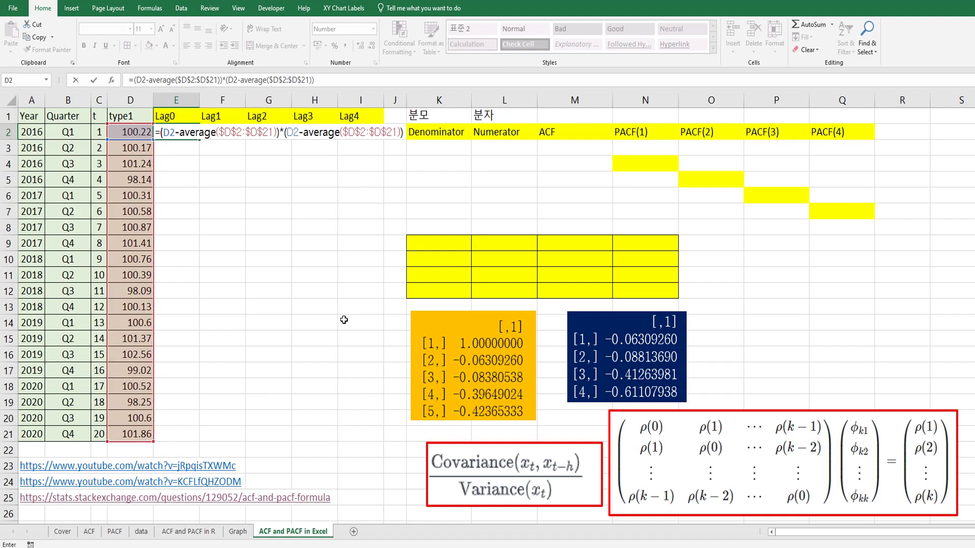
pyautogui.press('Return')
# Begin the Lag1 formula in F3 with the deviation term =(D3-average($D$2:$D$21)).
pyautogui.press('Right')
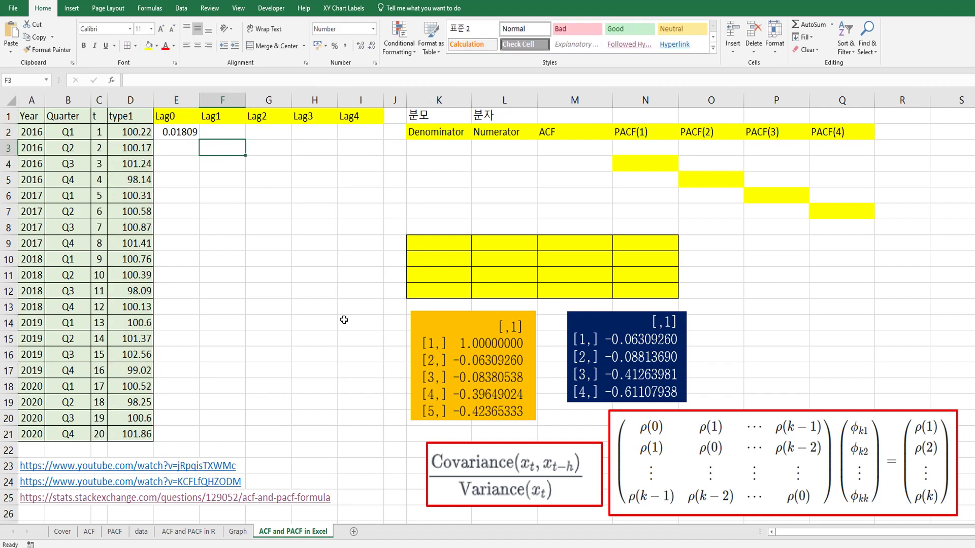
pyautogui.write('=(D3-average(')
pyautogui.press('Left')
pyautogui.press('Left')
pyautogui.press('Up')
pyautogui.press('End')
pyautogui.hotkey('shift', 'Down')
pyautogui.press('F4')
pyautogui.write('))')
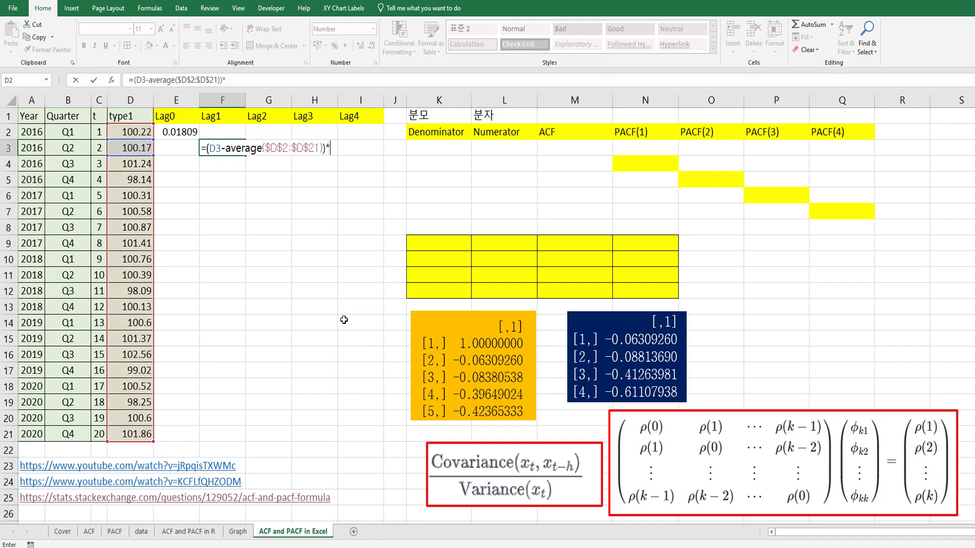
# Complete the Lag1 formula in F3 by multiplying it by (D2-average($D$2:$D$21)).
pyautogui.write('*(')
pyautogui.press('Left')
pyautogui.press('Left')
pyautogui.press('Up')
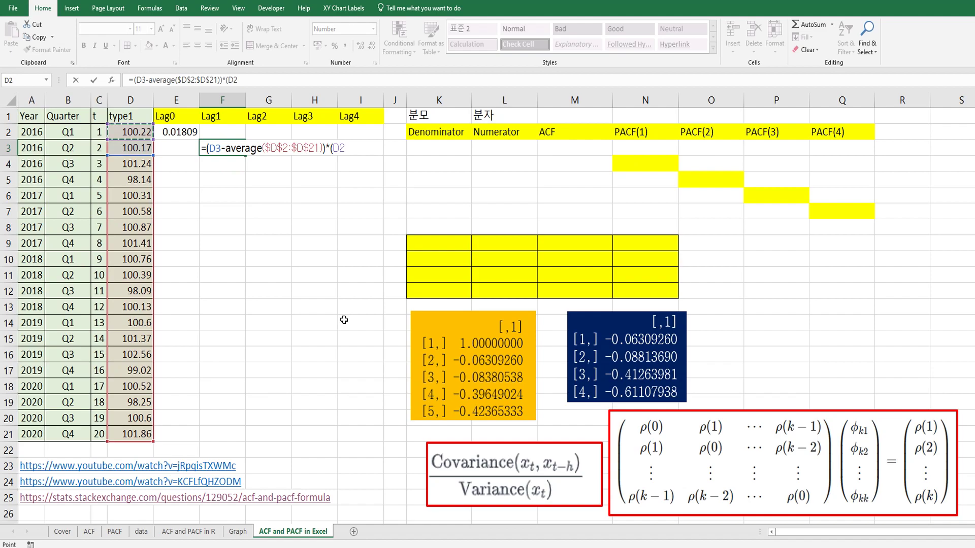
pyautogui.write('-average(')
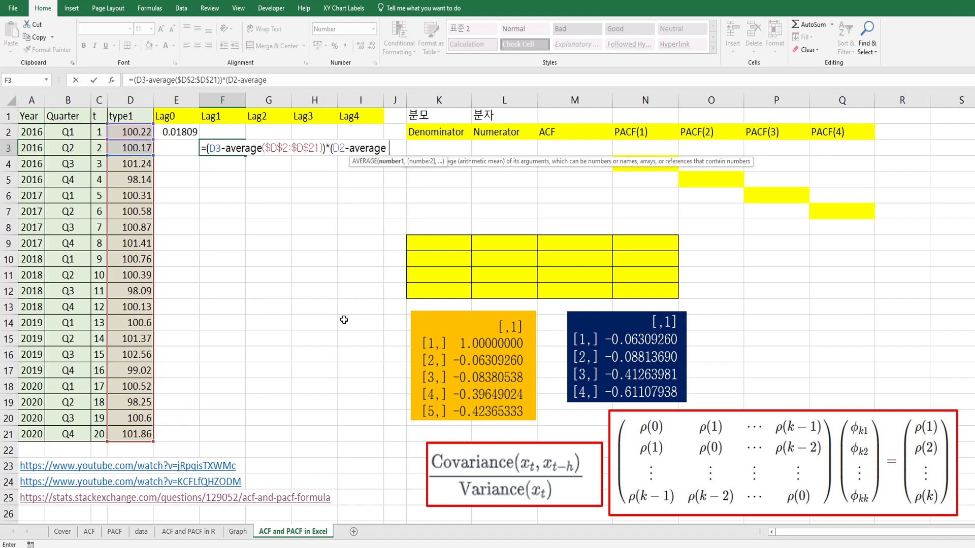
pyautogui.press('Left')
pyautogui.press('Left')
pyautogui.press('Up')
pyautogui.hotkey('ctrl', 'shift', 'Down')
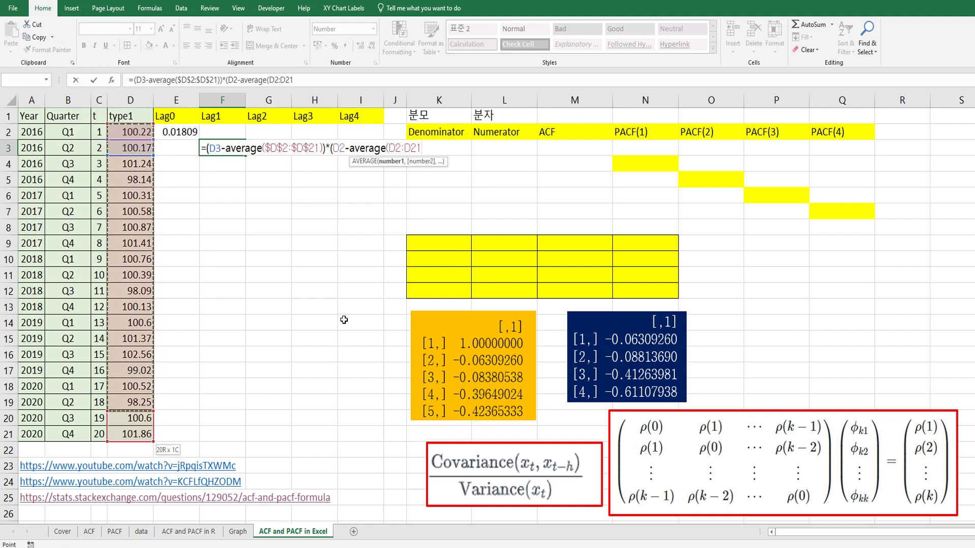
pyautogui.press('F4')
pyautogui.write(')')
pyautogui.press('Return')
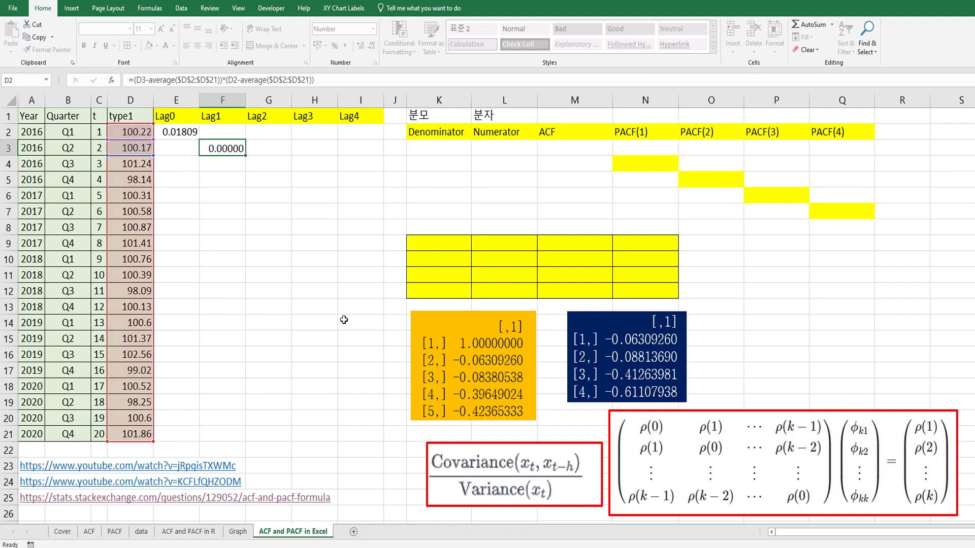
# Begin the Lag2 formula in G4 with the deviation term =(D4-average($D$2:$D$21)).
pyautogui.press('Right')
pyautogui.write('=(')
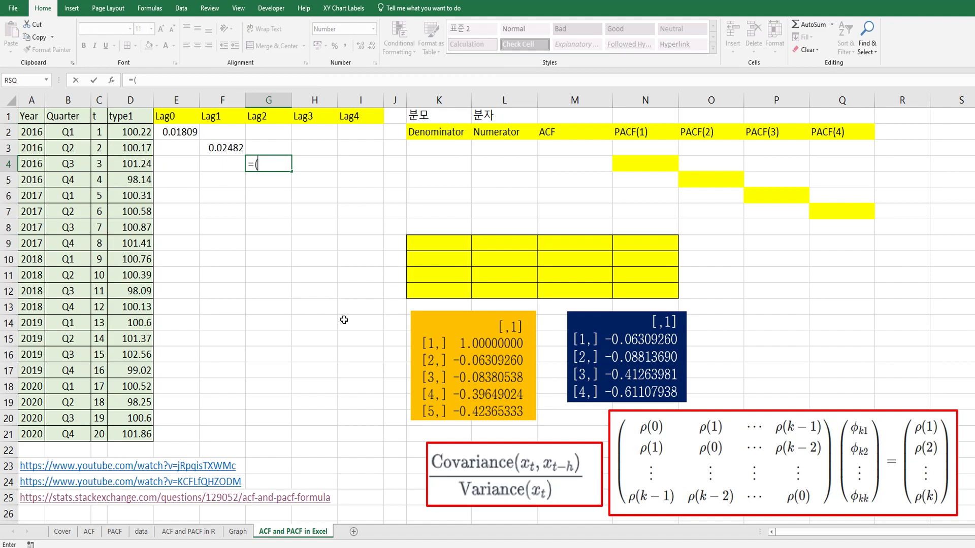
pyautogui.press('Left')
pyautogui.press('Left')
pyautogui.press('Left')
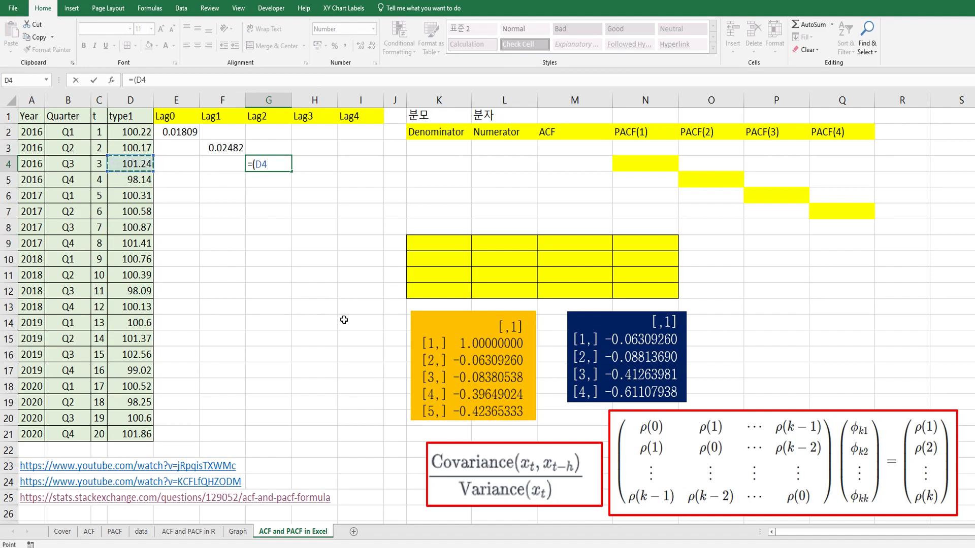
pyautogui.write('-a')
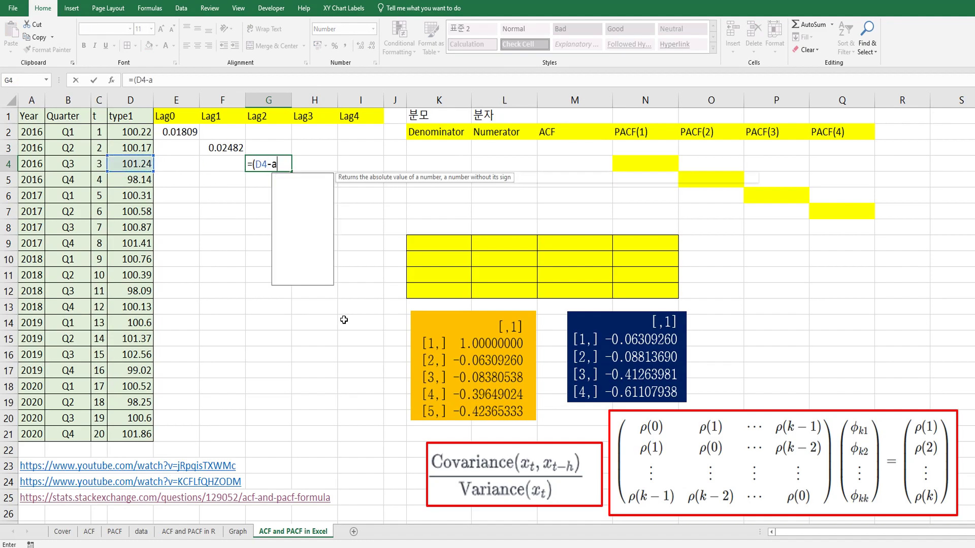
pyautogui.write('verage(')
pyautogui.press('Down')
pyautogui.press('Left')
pyautogui.press('Left')
pyautogui.press('Left')
pyautogui.press('Up')
pyautogui.press('Up')
pyautogui.press('Up')
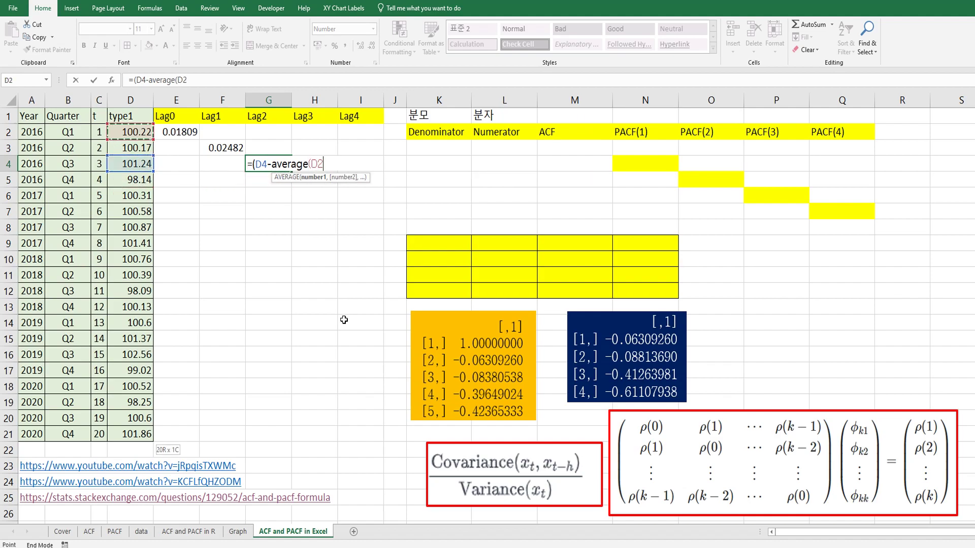
pyautogui.hotkey('ctrl', 'shift', 'Down')
pyautogui.press('F4')
pyautogui.write('))')
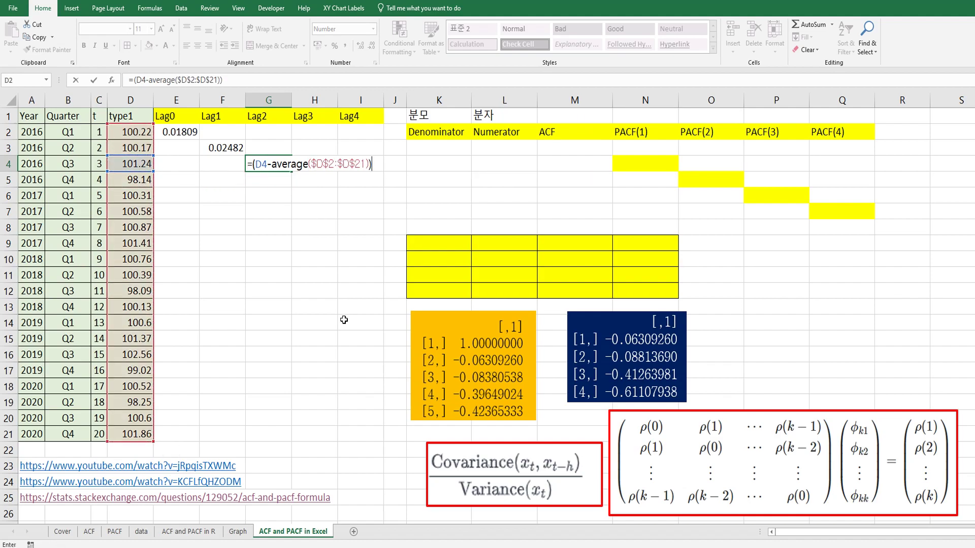
# Complete the Lag2 formula in G4 by multiplying it by (D2-average($D$2:$D$21)).
pyautogui.write('*(')
pyautogui.press('Left')
pyautogui.press('Left')
pyautogui.press('Left')
pyautogui.press('Up')
pyautogui.press('Up')
pyautogui.write('-')
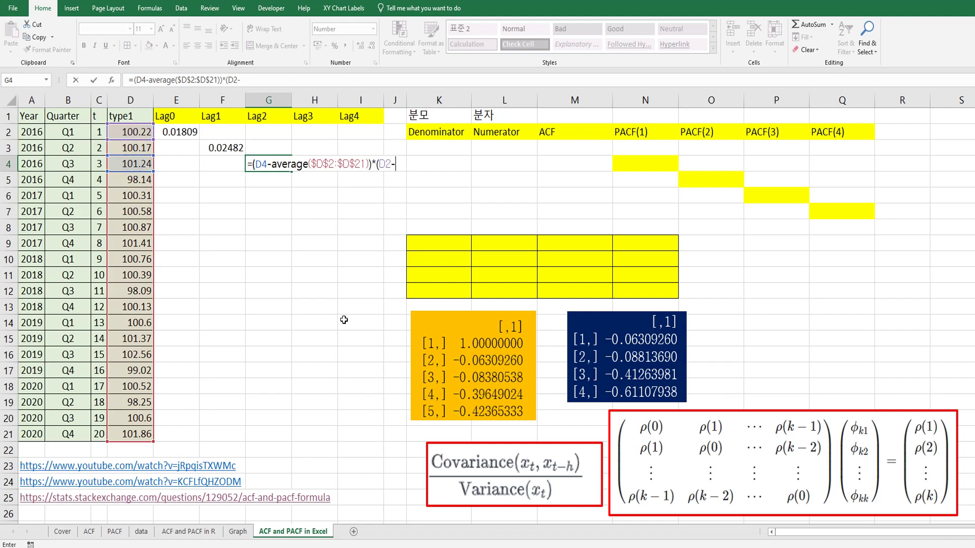
pyautogui.write('average')
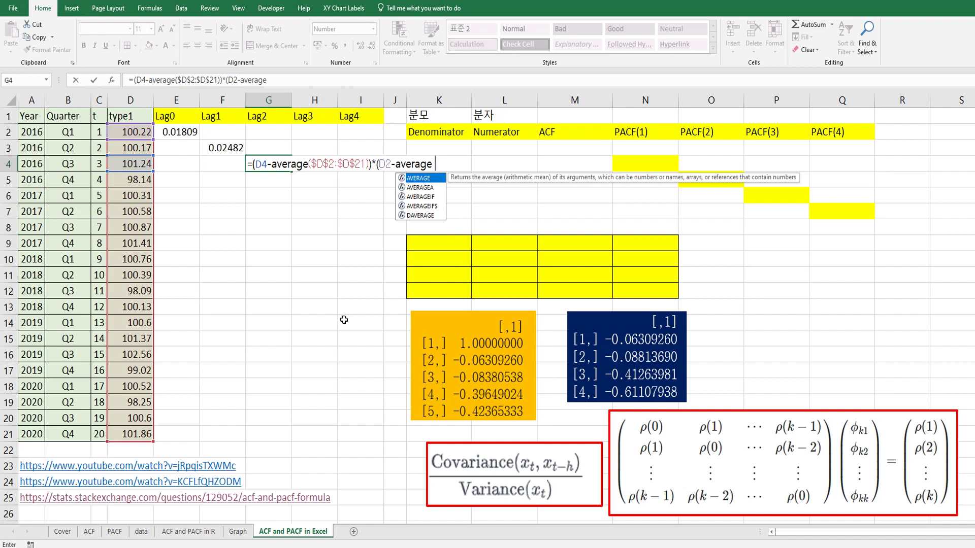
pyautogui.write('(')
pyautogui.press('Down')
pyautogui.press('Left')
pyautogui.press('Left')
pyautogui.press('Left')
pyautogui.press('Up')
pyautogui.press('Up')
pyautogui.press('Up')
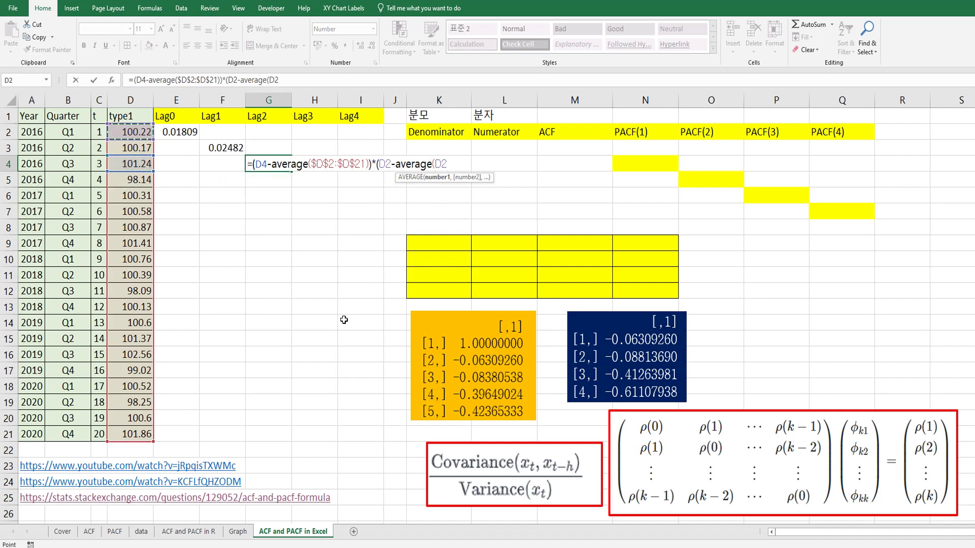
pyautogui.hotkey('ctrl', 'shift', 'Down')
pyautogui.press('F4')
pyautogui.write('))')
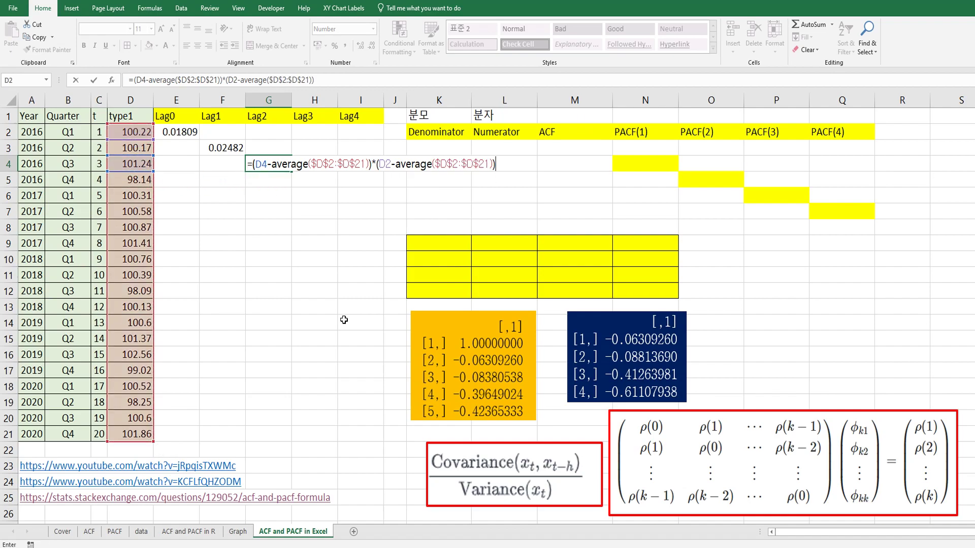
pyautogui.press('Return')
# Begin the Lag3 formula in H5 with the deviation term and an opened second factor: =(D5-average($D$2:$D$21))*(.
pyautogui.press('Right')
pyautogui.write('=')
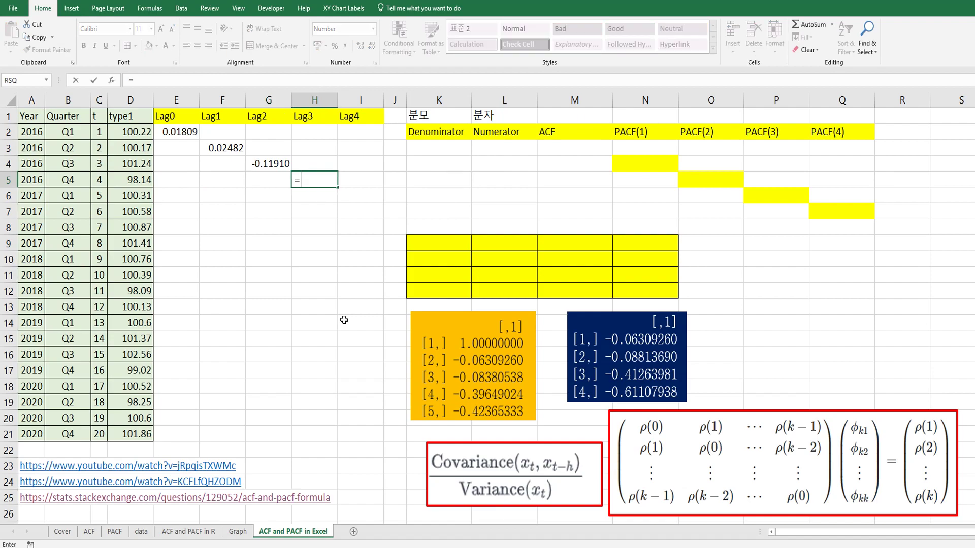
pyautogui.write('(')
pyautogui.press('Left')
pyautogui.press('Left')
pyautogui.press('Left')
pyautogui.press('Left')
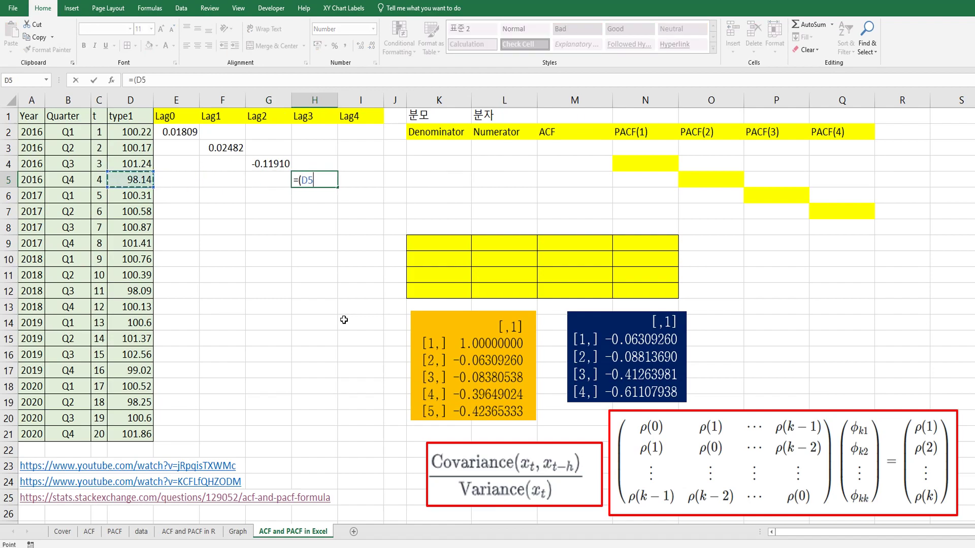
pyautogui.write('-average(')
pyautogui.press('Down')
pyautogui.press('Left')
pyautogui.press('Left')
pyautogui.press('Left')
pyautogui.press('Left')
pyautogui.press('Up')
pyautogui.press('Up')
pyautogui.press('Up')
pyautogui.press('Up')
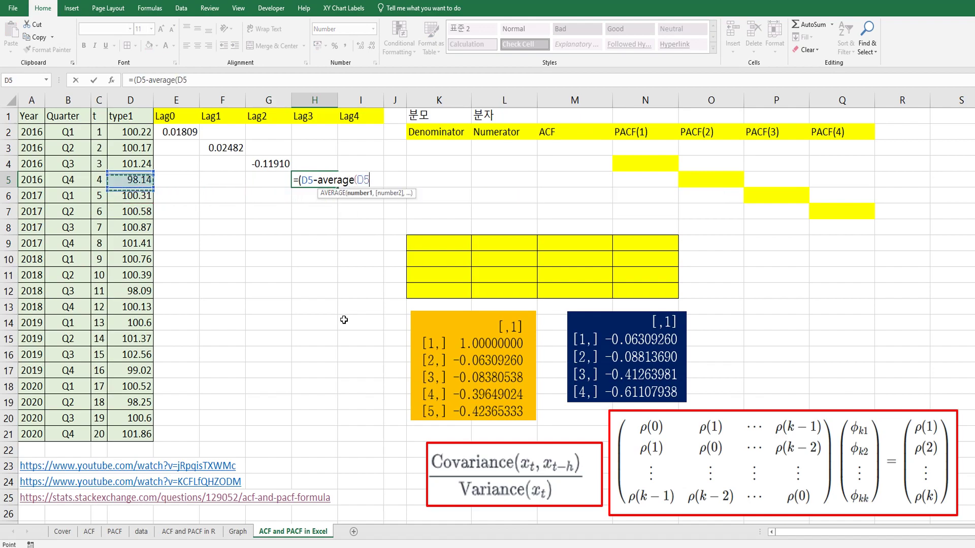
pyautogui.hotkey('ctrl', 'shift', 'Down')
pyautogui.press('F4')
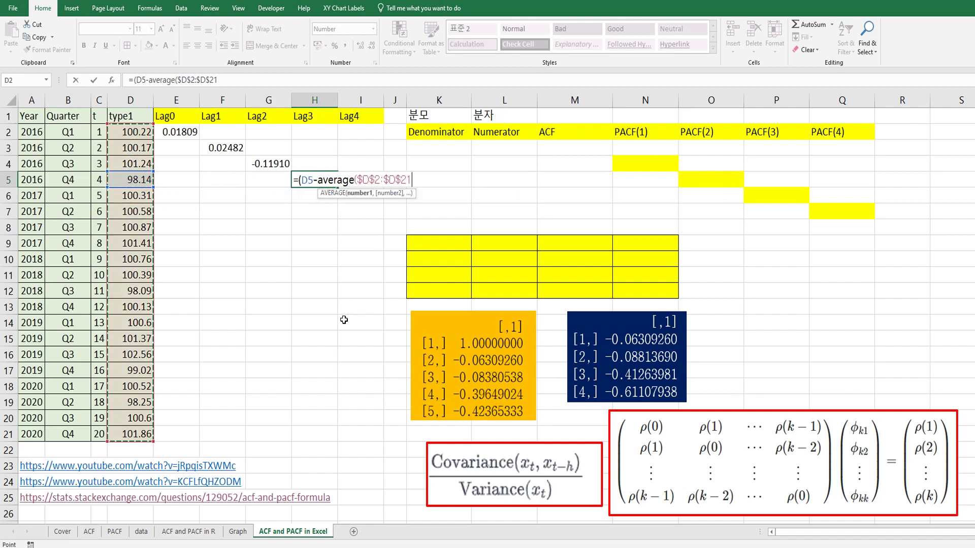
pyautogui.write('))*(')
# Complete the Lag3 formula in H5 with D2-average($D$2:$D$21) as its second factor.
pyautogui.press('Left')
pyautogui.press('Left')
pyautogui.press('Left')
pyautogui.press('Left')
pyautogui.press('Up')
pyautogui.press('Up')
pyautogui.press('Up')
pyautogui.write('-average')
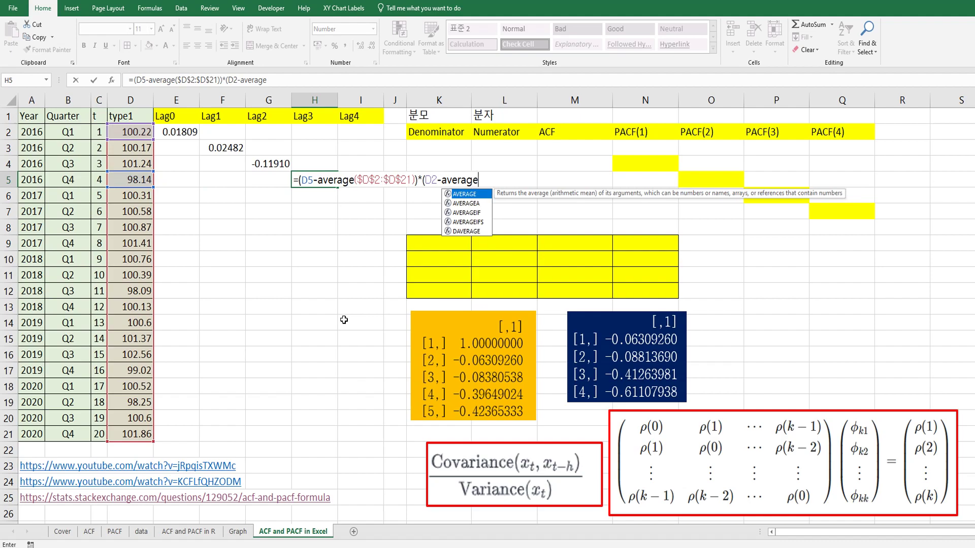
pyautogui.write('(')
pyautogui.press('Down')
pyautogui.press('Left')
pyautogui.press('Left')
pyautogui.press('Left')
pyautogui.press('Left')
pyautogui.press('Up')
pyautogui.press('Up')
pyautogui.press('Up')
pyautogui.press('Up')
pyautogui.hotkey('ctrl', 'shift', 'Down')
pyautogui.press('F4')
pyautogui.write(')')
pyautogui.press('Return')
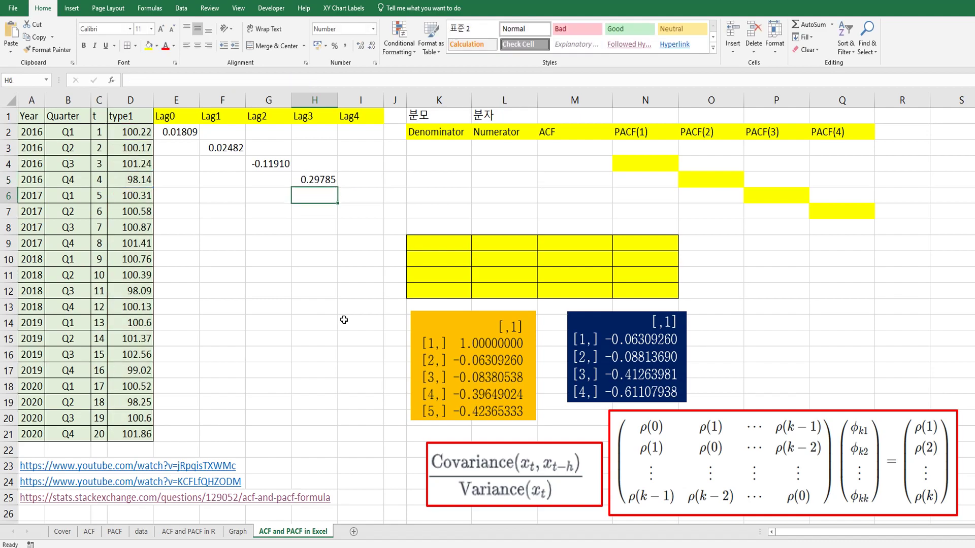
# Begin the Lag4 formula in I6 with D6 minus an average: =(D6-average.
pyautogui.press('Right')
pyautogui.write('=')
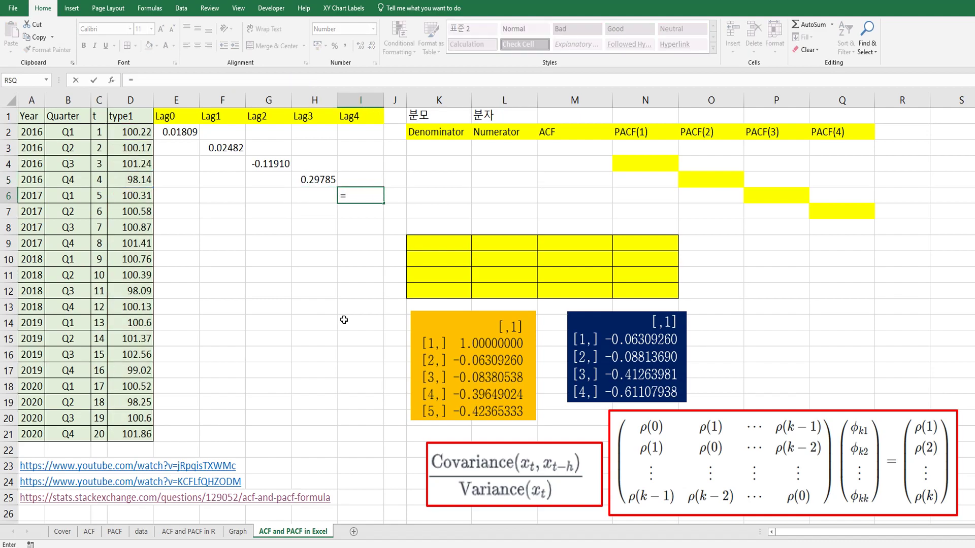
pyautogui.write('(')
pyautogui.press('Left')
pyautogui.press('Left')
pyautogui.press('Left')
pyautogui.press('Left')
pyautogui.press('Left')
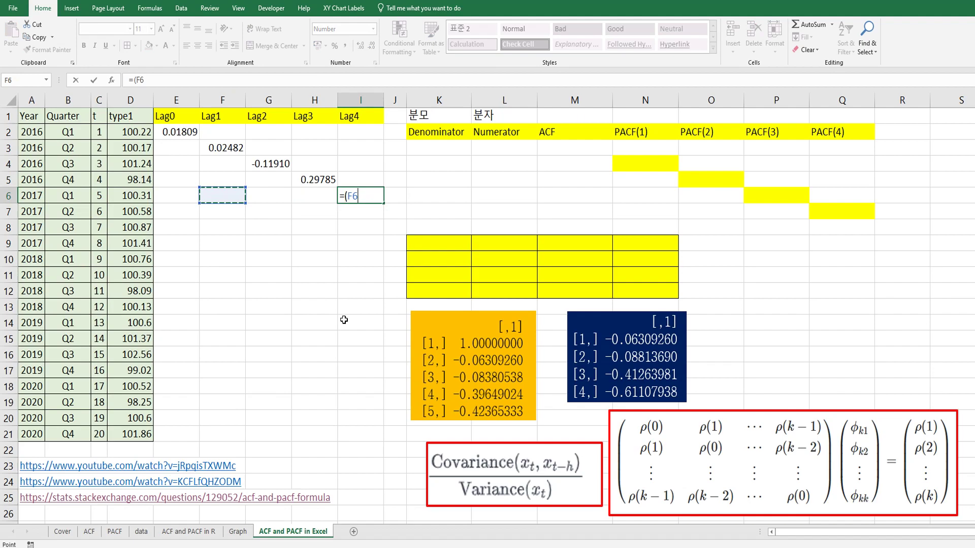
pyautogui.write('-')
pyautogui.press('Left')
pyautogui.press('Left')
pyautogui.press('Left')
pyautogui.press('Left')
pyautogui.press('Left')
pyautogui.press('Up')
pyautogui.press('Up')
pyautogui.press('Up')
pyautogui.press('Up')
pyautogui.press('BackSpace')
pyautogui.press('BackSpace')
pyautogui.write('average')
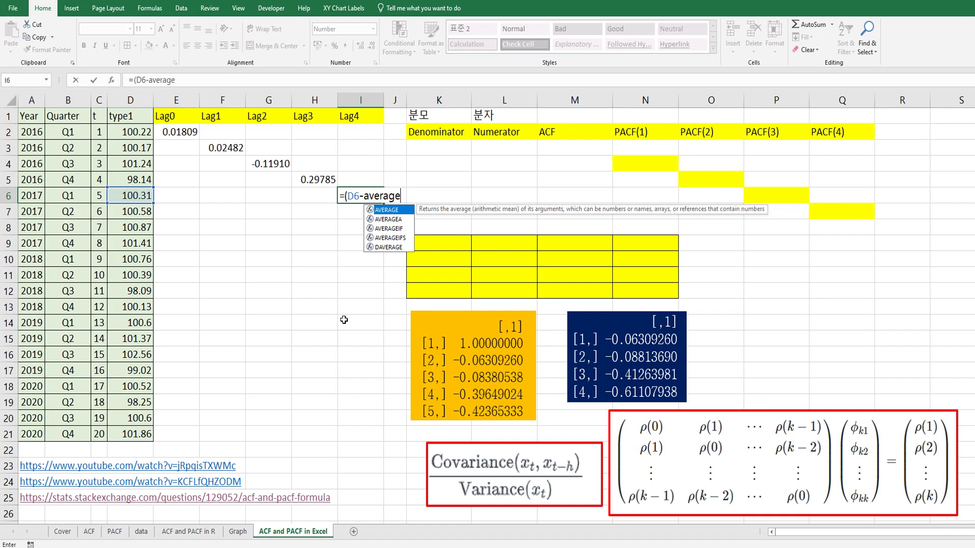
# Complete the first deviation term of the Lag4 formula in I6 by averaging the absolute range $D$2:$D$21.
pyautogui.write('(')
pyautogui.press('Down')
pyautogui.press('Left')
pyautogui.press('Left')
pyautogui.press('Left')
pyautogui.press('Left')
pyautogui.press('Left')
pyautogui.press('Up')
pyautogui.press('Up')
pyautogui.press('Up')
pyautogui.press('Up')
pyautogui.press('Up')
pyautogui.hotkey('ctrl', 'shift', 'Down')
pyautogui.press('F4')
pyautogui.write('))')
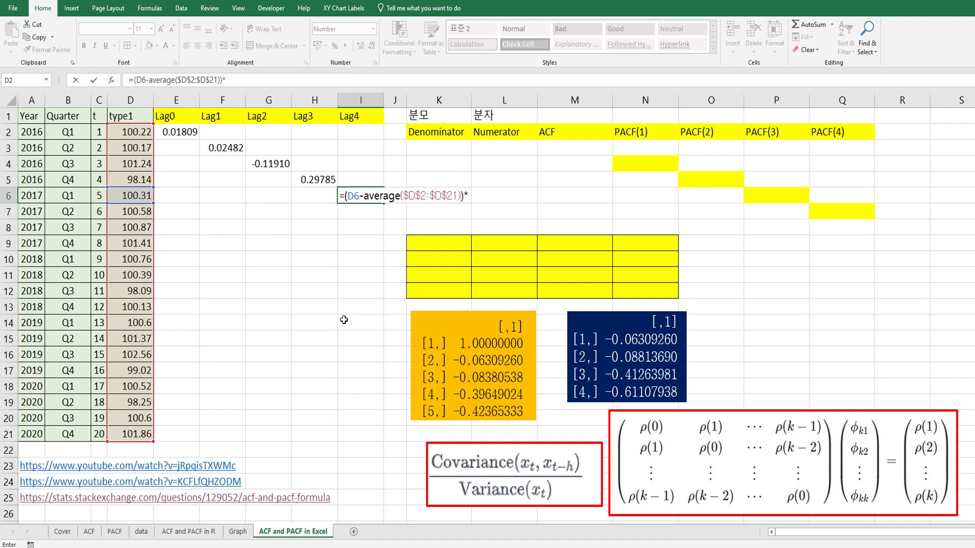
# Extend the Lag4 formula in I6 with a multiplied second factor that starts as (D2-average(.
pyautogui.write('*(')
pyautogui.press('Down')
pyautogui.press('Left')
pyautogui.press('Left')
pyautogui.press('Left')
pyautogui.press('Left')
pyautogui.press('Left')
pyautogui.press('Up')
pyautogui.press('Up')
pyautogui.press('Up')
pyautogui.press('Up')
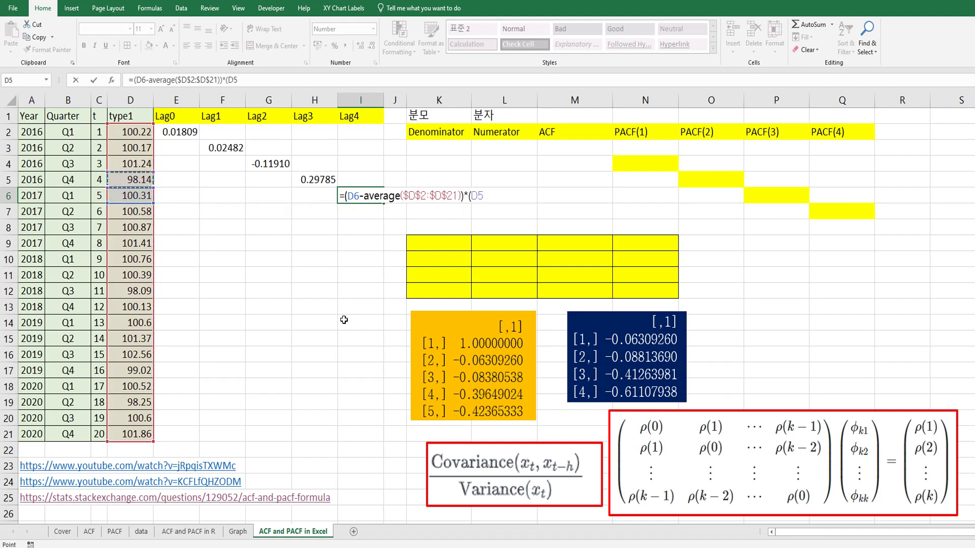
pyautogui.press('Down')
pyautogui.press('Down')
pyautogui.press('Down')
pyautogui.press('Up')
pyautogui.press('Up')
pyautogui.press('Up')
pyautogui.press('Up')
pyautogui.write('-average(')
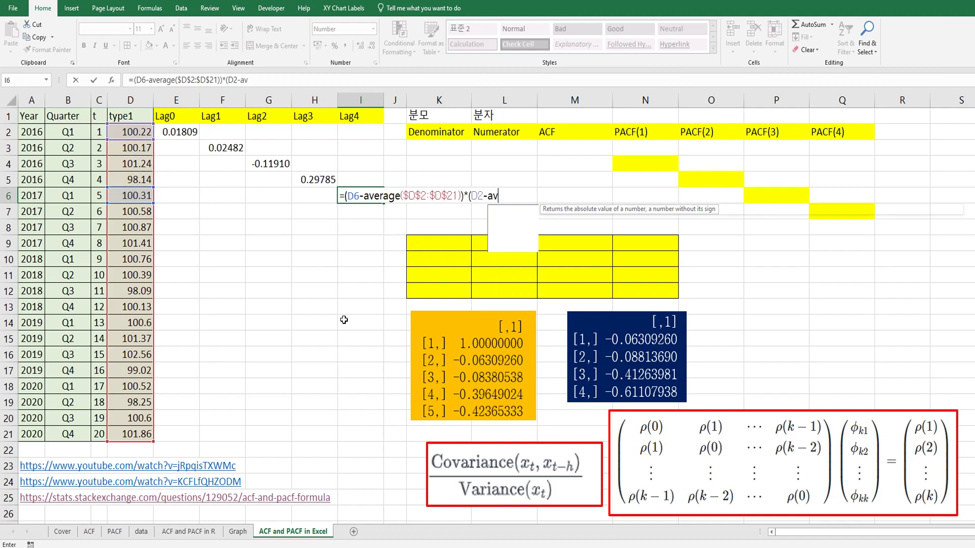
# Complete the second factor of the Lag4 formula with the absolute range $D$2:$D$21 and enter the formula.
pyautogui.press('Down')
pyautogui.press('Left')
pyautogui.press('Left')
pyautogui.press('Left')
pyautogui.press('Left')
pyautogui.press('Left')
pyautogui.press('Up')
pyautogui.press('Up')
pyautogui.press('Up')
pyautogui.press('Up')
pyautogui.press('Up')
pyautogui.hotkey('ctrl', 'shift', 'Down')
pyautogui.press('F4')
pyautogui.write(')')
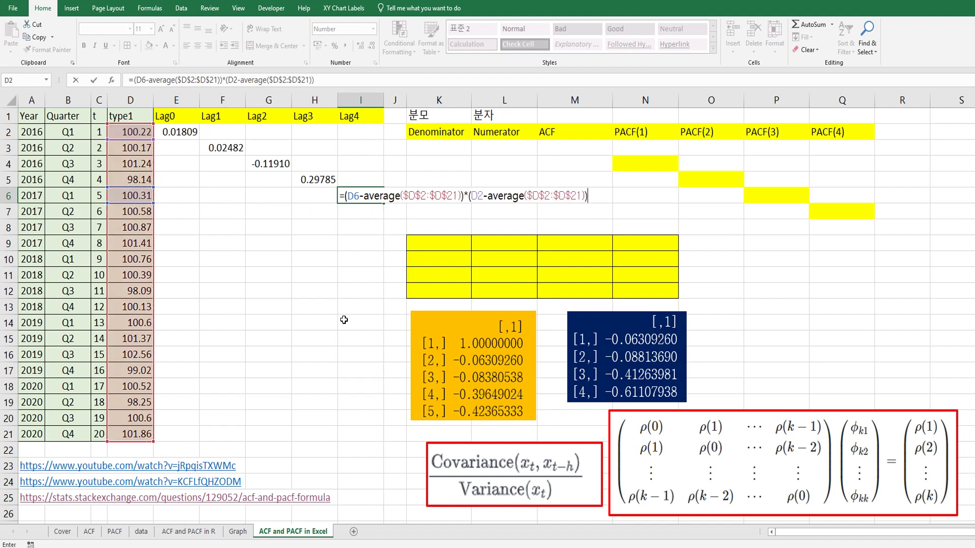
pyautogui.press('Return')
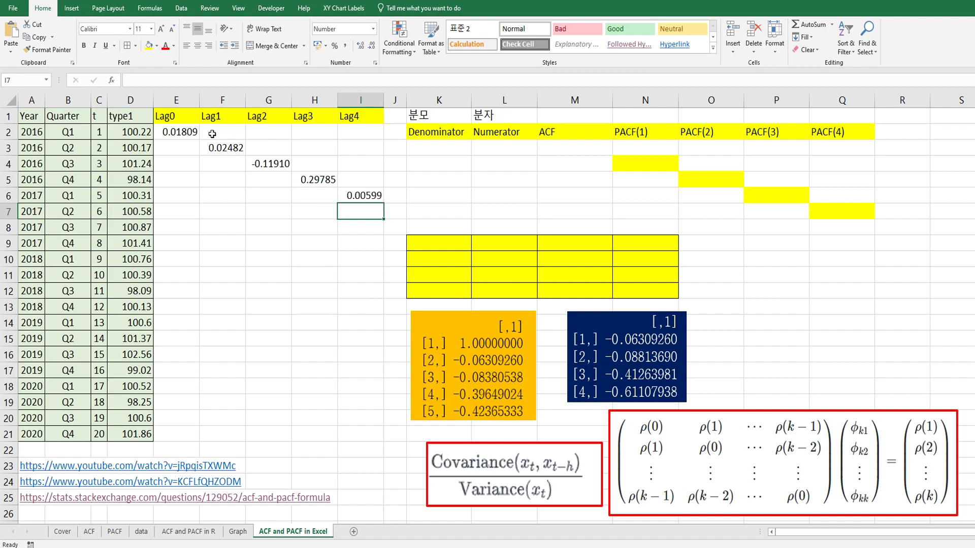
# Fill the starting formulas of the Lag0 to Lag4 columns down to row 21.
pyautogui.click(192, 133)
pyautogui.doubleClick(198, 139)
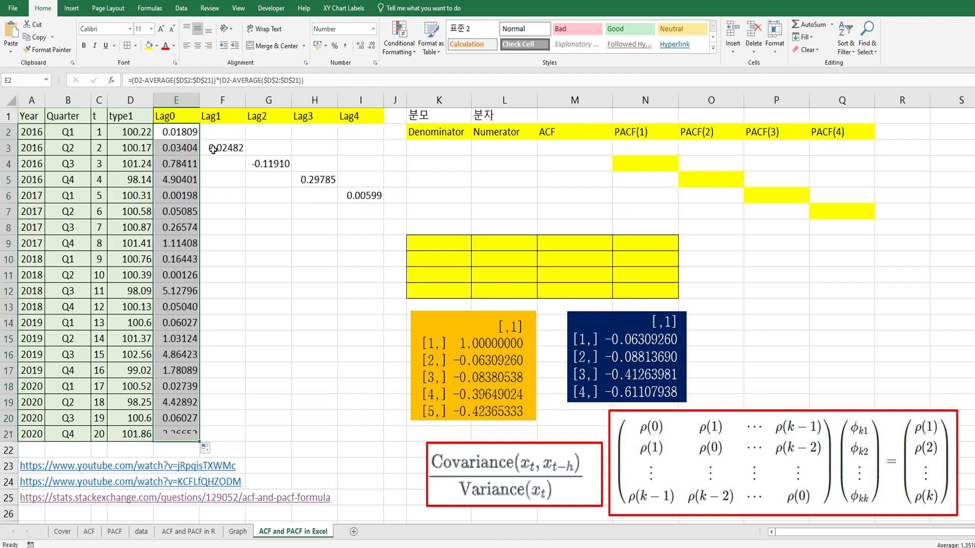
pyautogui.click(237, 152)
pyautogui.doubleClick(247, 158)
pyautogui.click(269, 163)
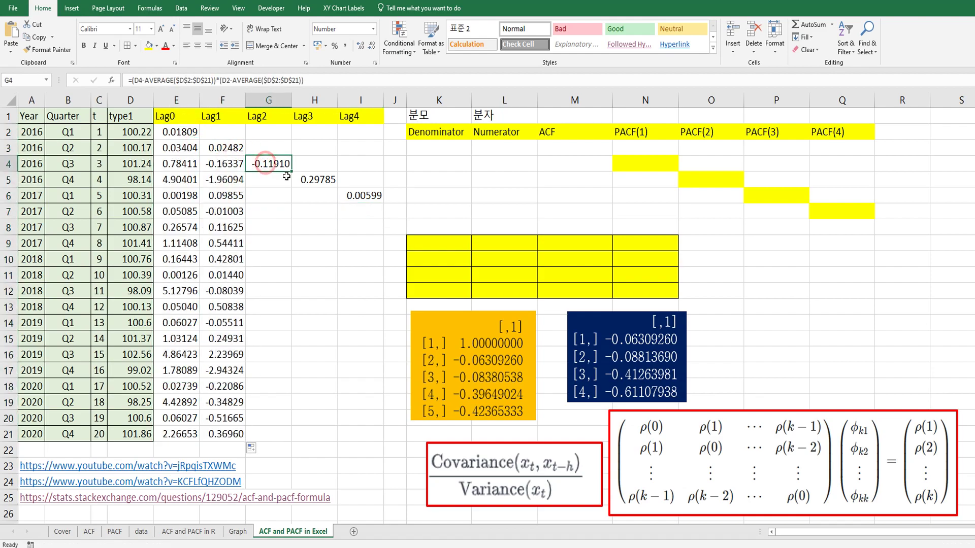
pyautogui.doubleClick(292, 172)
pyautogui.click(300, 179)
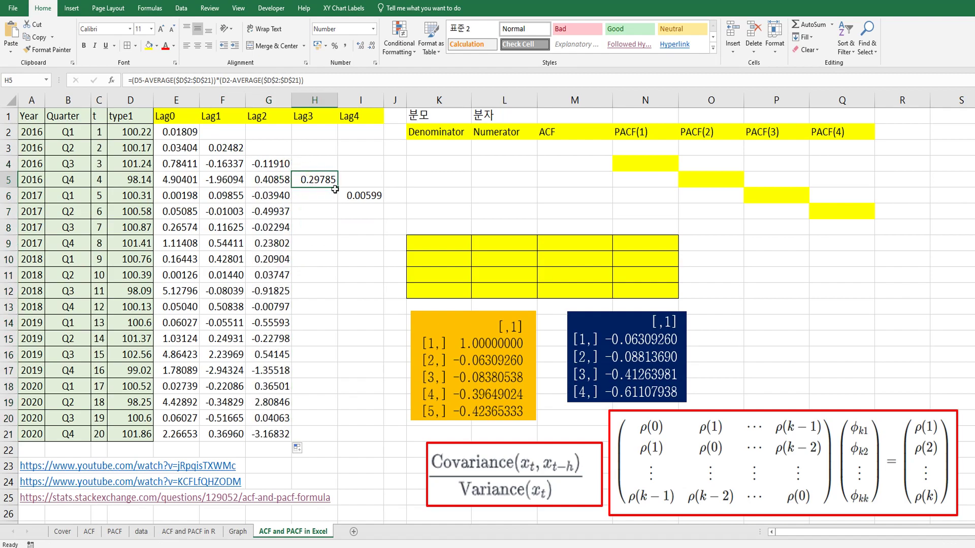
pyautogui.doubleClick(337, 188)
pyautogui.click(358, 195)
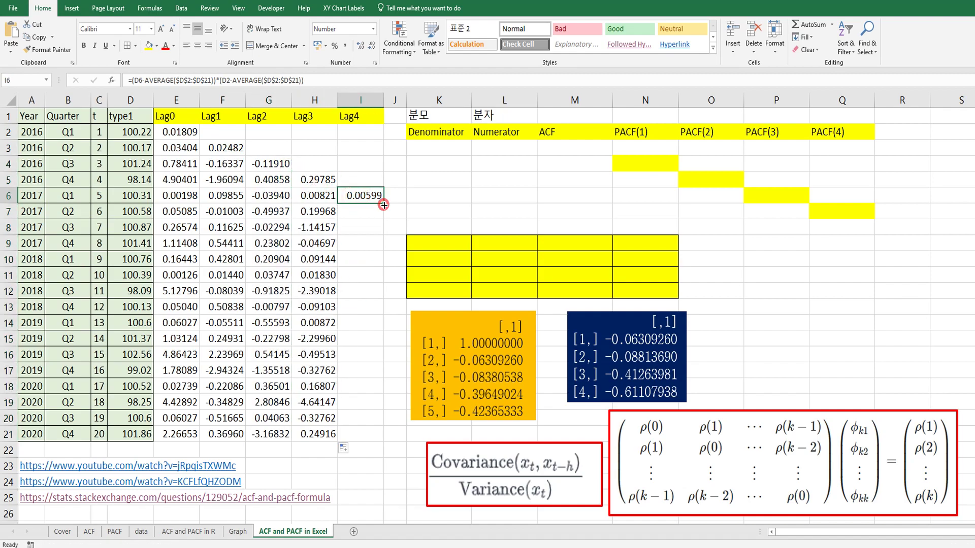
pyautogui.doubleClick(383, 203)
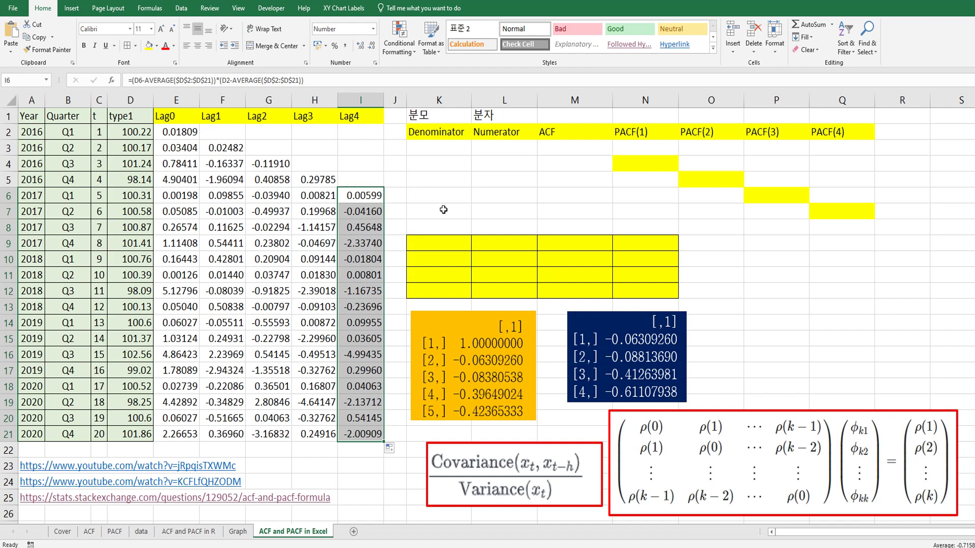
# Calculate the first denominator in K3 as =DEVSQ($D$2:$D$21).
pyautogui.click(434, 168)
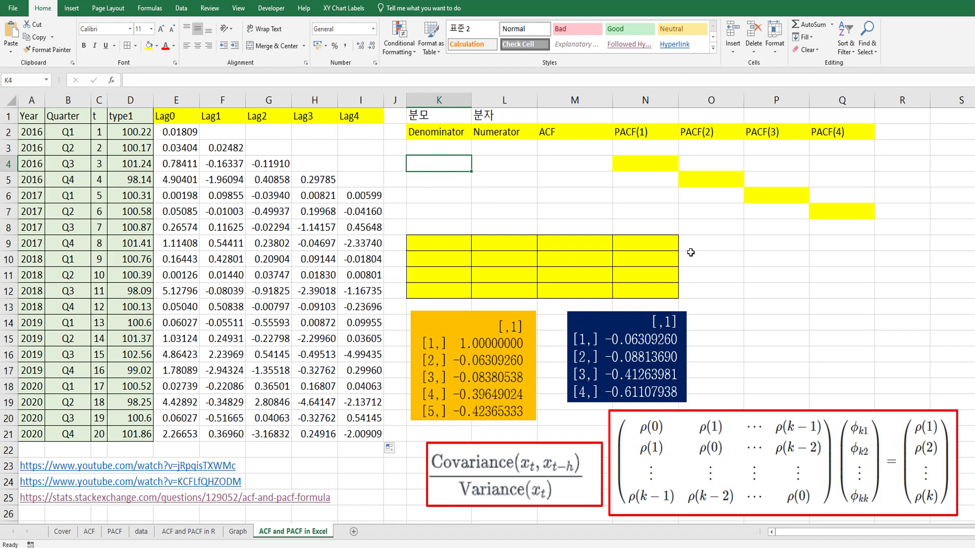
pyautogui.press('Up')
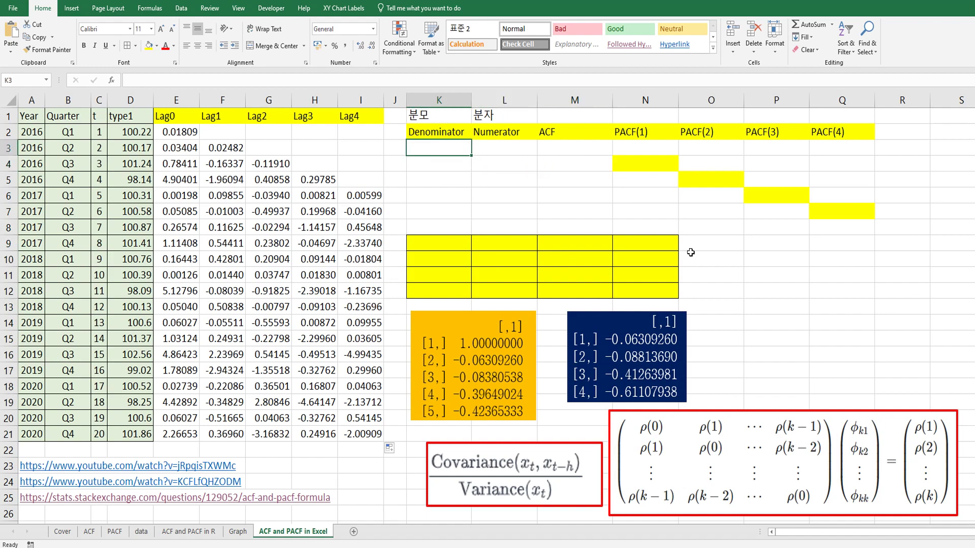
pyautogui.write('=d')
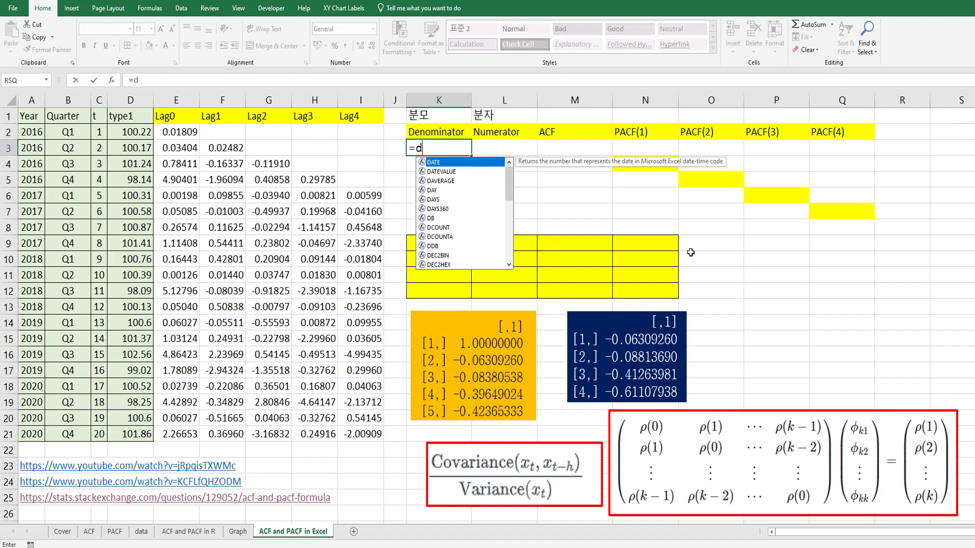
pyautogui.write('evsq(')
pyautogui.press('Down')
pyautogui.press('Left')
pyautogui.press('Left')
pyautogui.press('Left')
pyautogui.press('Left')
pyautogui.press('Left')
pyautogui.press('Left')
pyautogui.press('Left')
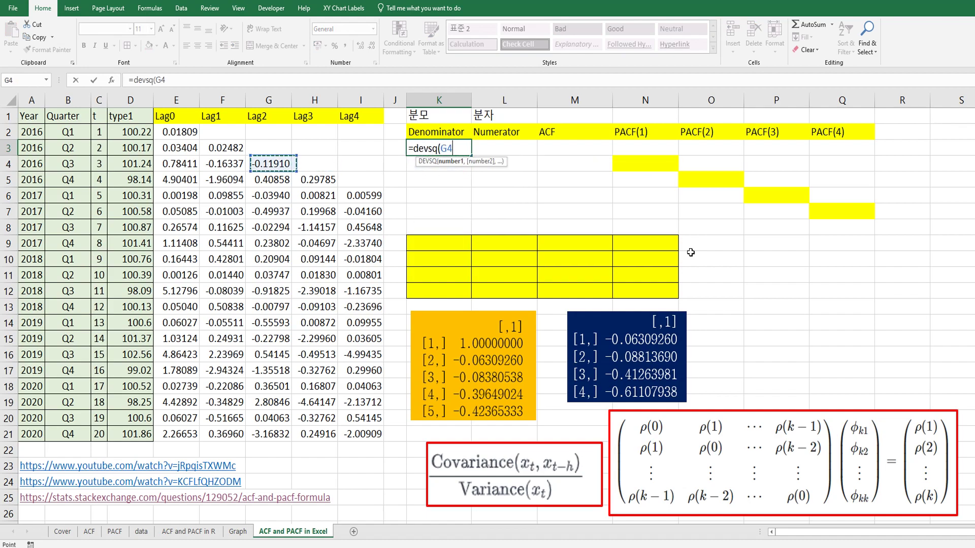
pyautogui.press('Up')
pyautogui.press('Up')
pyautogui.hotkey('ctrl', 'shift', 'Down')
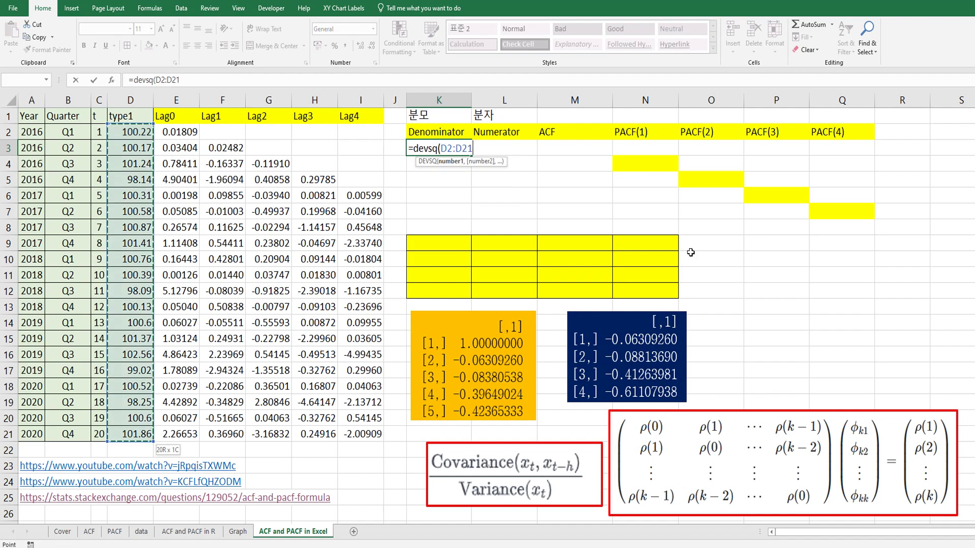
pyautogui.write(')')
pyautogui.press('Return')
# Calculate the Lag0 numerator in L3 by summing the Lag0 products: =SUM(E2:E21).
pyautogui.press('Up')
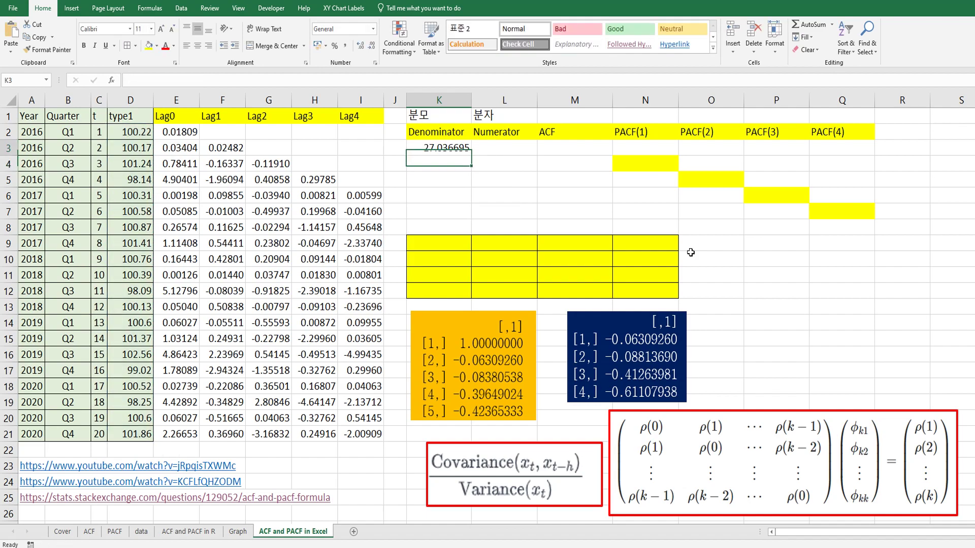
pyautogui.press('Right')
pyautogui.write('=sum(')
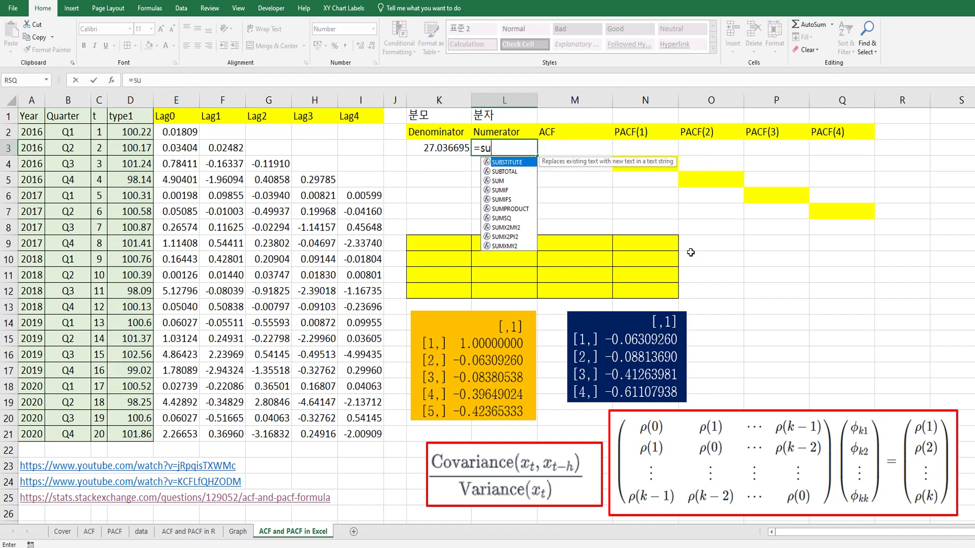
pyautogui.press('Down')
pyautogui.press('Left')
pyautogui.press('Left')
pyautogui.press('Left')
pyautogui.press('Left')
pyautogui.press('Left')
pyautogui.press('Left')
pyautogui.press('Left')
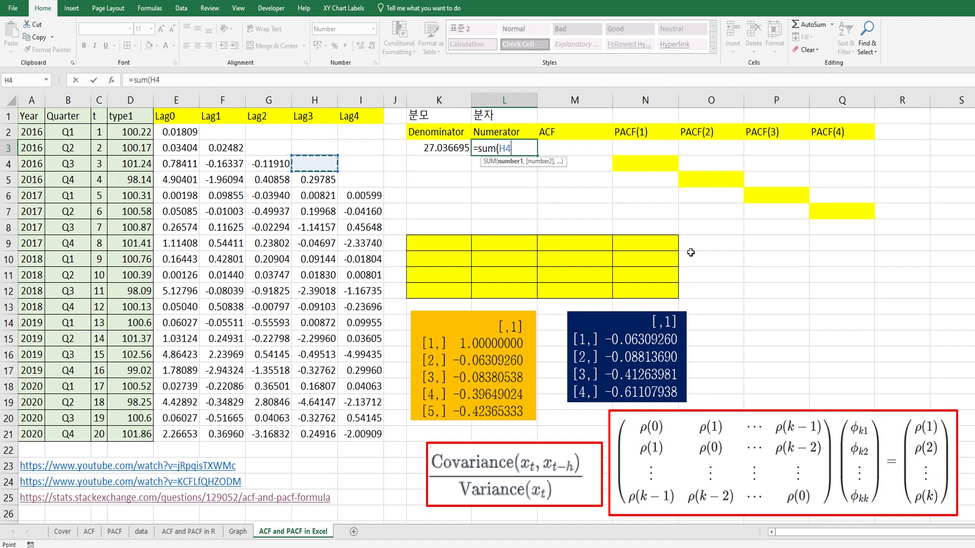
pyautogui.press('Up')
pyautogui.press('Up')
pyautogui.hotkey('ctrl', 'shift', 'Down')
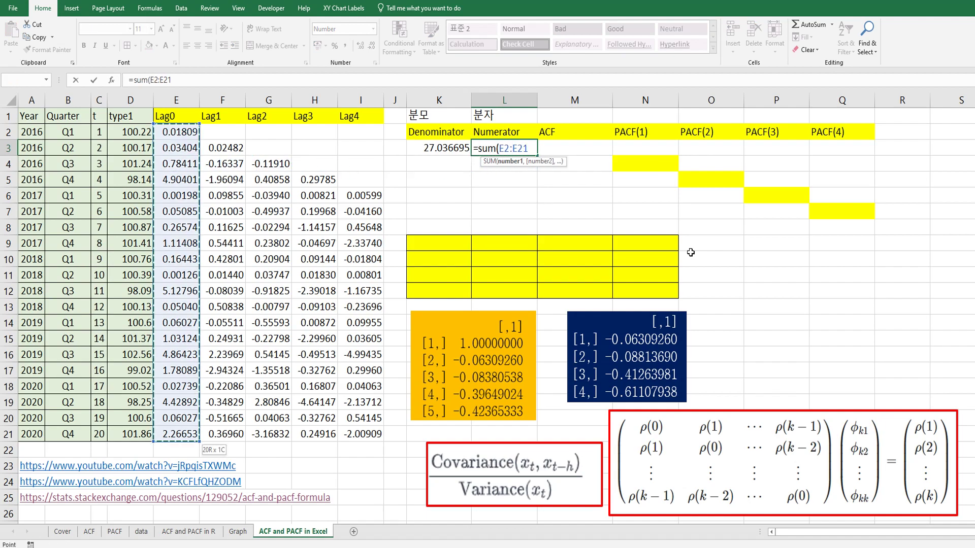
pyautogui.write(')')
pyautogui.press('Return')
# Calculate the first ACF value in M3 by dividing the numerator by the denominator: =L3/K3.
pyautogui.press('Up')
pyautogui.press('Right')
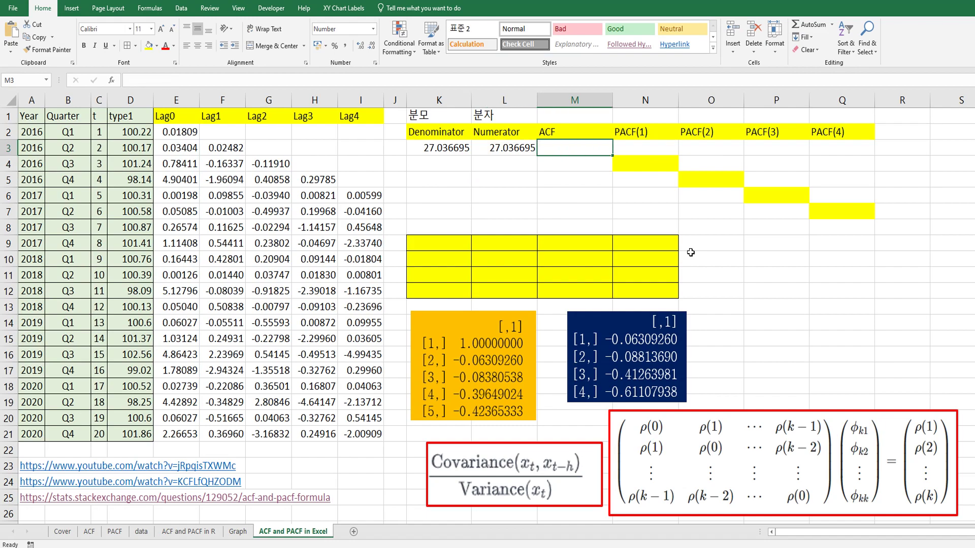
pyautogui.write('=')
pyautogui.press('Left')
pyautogui.write('/')
pyautogui.press('Left')
pyautogui.press('Left')
pyautogui.hotkey('ctrl', 'Return')
# Copy the denominator formula from K3 down through K6.
pyautogui.press('Down')
pyautogui.press('Left')
pyautogui.press('Left')
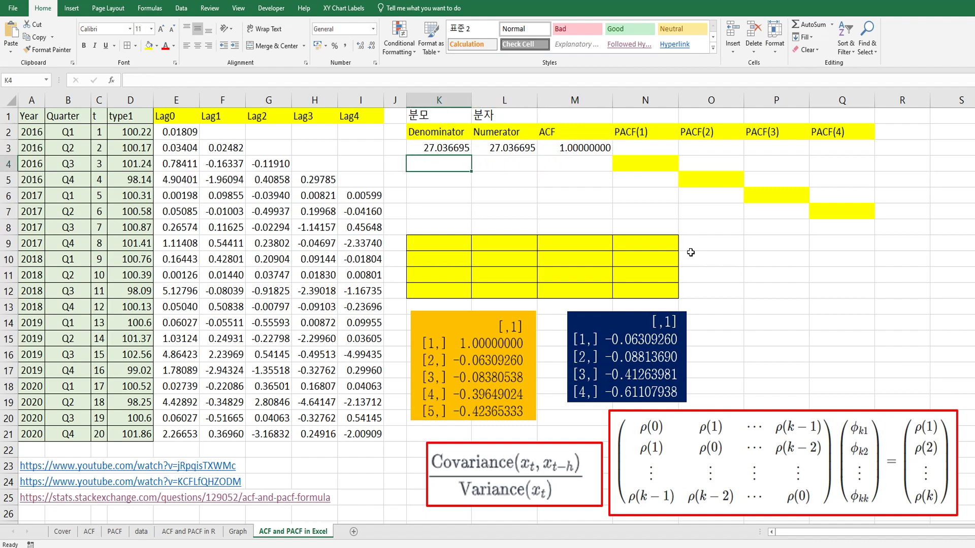
pyautogui.write('=')
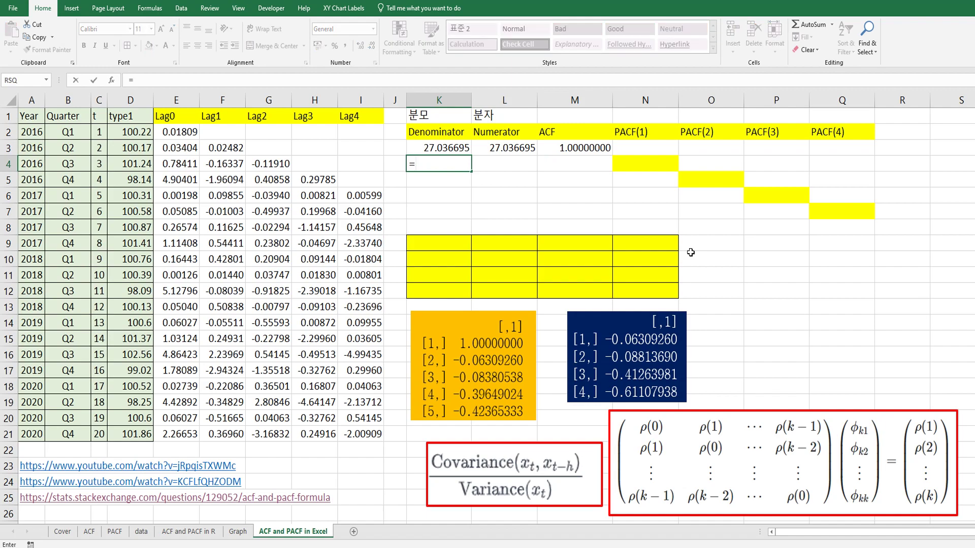
pyautogui.press('Escape')
pyautogui.press('Up')
pyautogui.hotkey('ctrl', 'c')
pyautogui.hotkey('shift', 'Down')
pyautogui.hotkey('shift', 'Down')
pyautogui.hotkey('shift', 'Down')
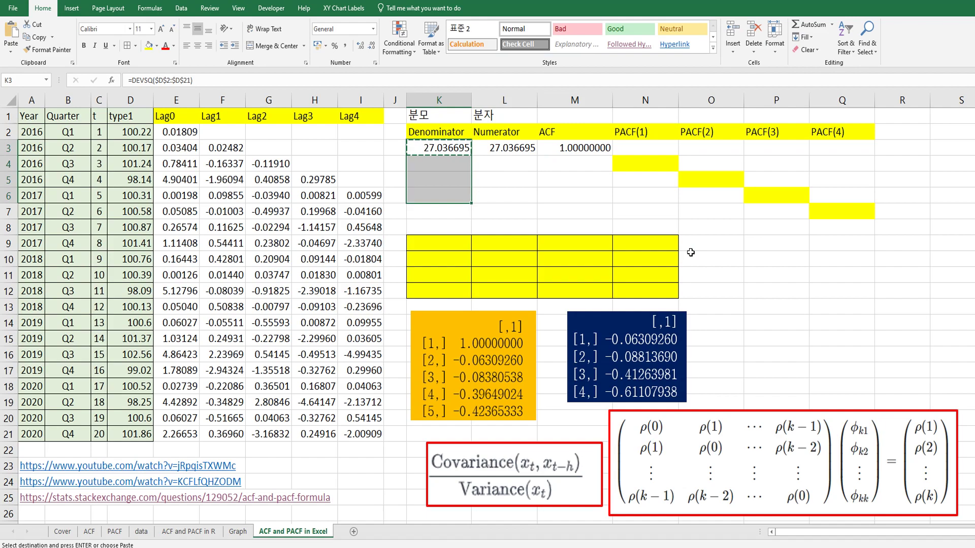
pyautogui.hotkey('ctrl', 'v')
# Calculate the Lag1 numerator in L4 by summing the Lag1 products: =SUM(F3:F21).
pyautogui.press('Right')
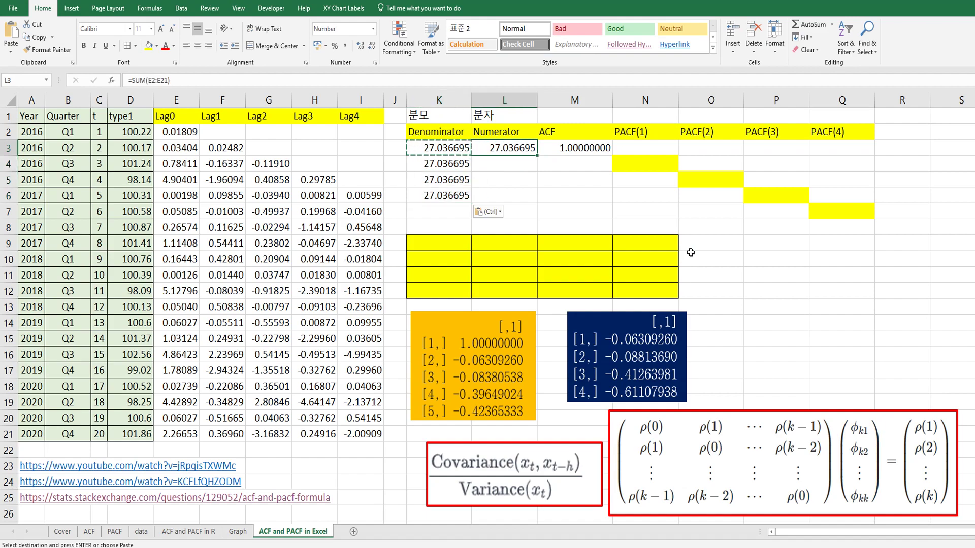
pyautogui.press('Down')
pyautogui.write('=sum(')
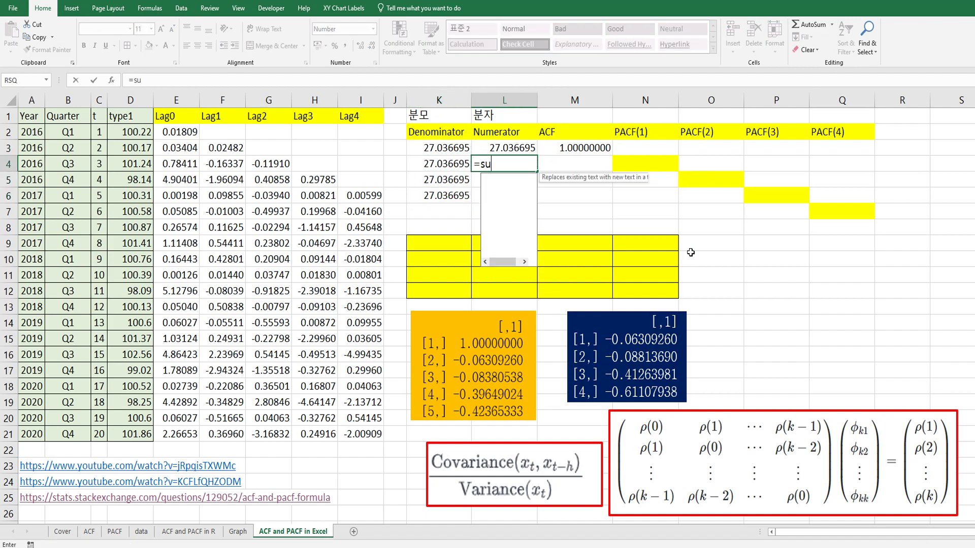
pyautogui.press('Left')
pyautogui.press('Left')
pyautogui.press('Left')
pyautogui.press('Left')
pyautogui.press('Left')
pyautogui.press('Left')
pyautogui.press('Up')
pyautogui.hotkey('ctrl', 'shift', 'Down')
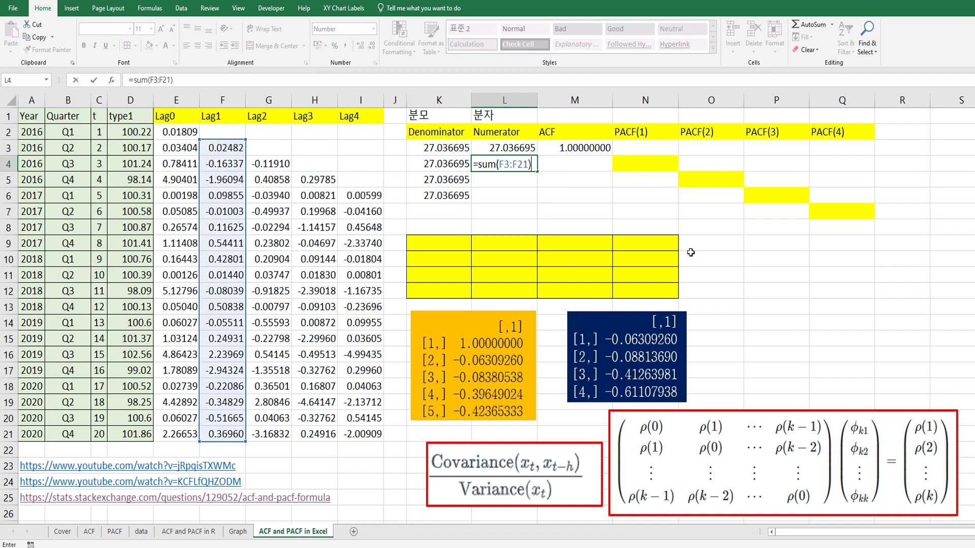
pyautogui.press('Return')
# Calculate the Lag2 numerator in L5 by summing the Lag2 products from G4 to G21.
pyautogui.write('=sum(')
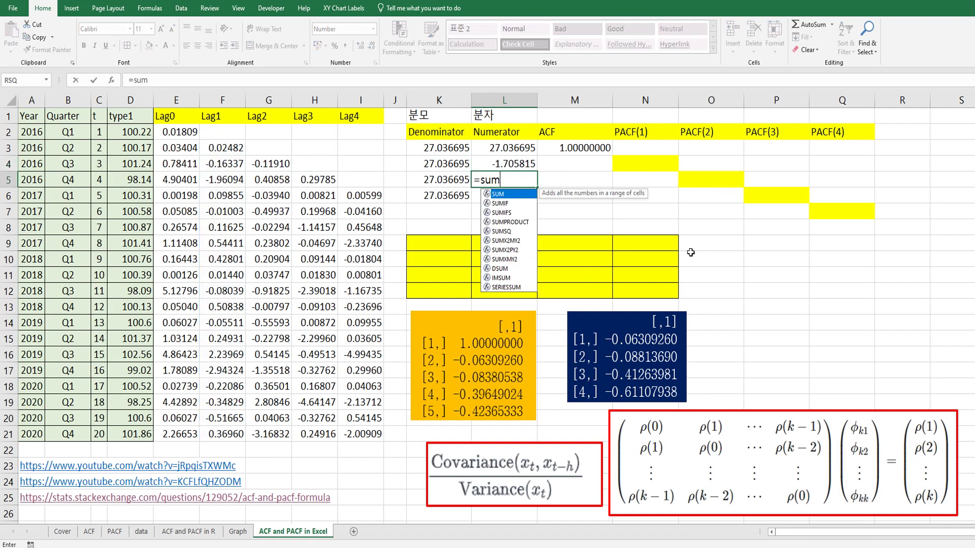
pyautogui.press('Left')
pyautogui.press('Left')
pyautogui.press('Left')
pyautogui.press('Left')
pyautogui.press('Left')
pyautogui.press('Up')
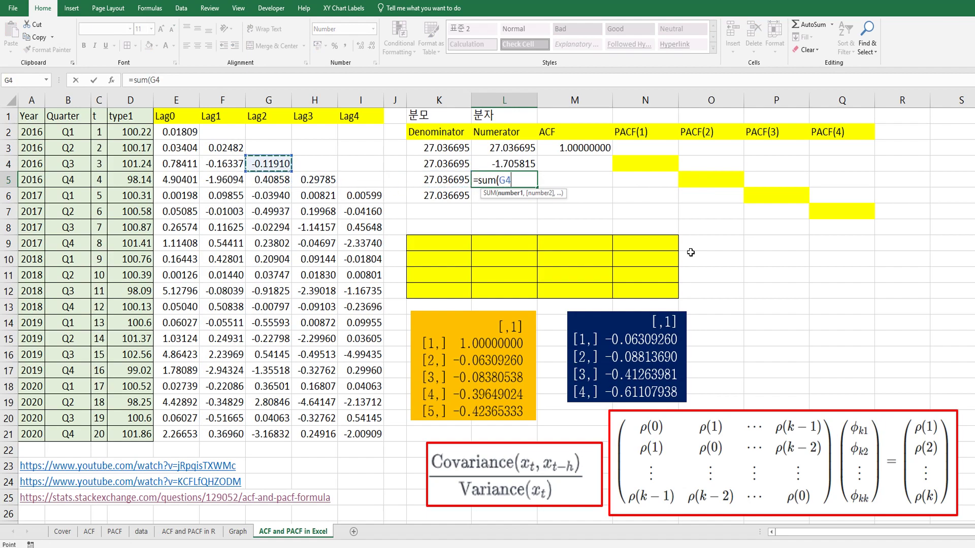
pyautogui.hotkey('ctrl', 'shift', 'Down')
pyautogui.press('Return')
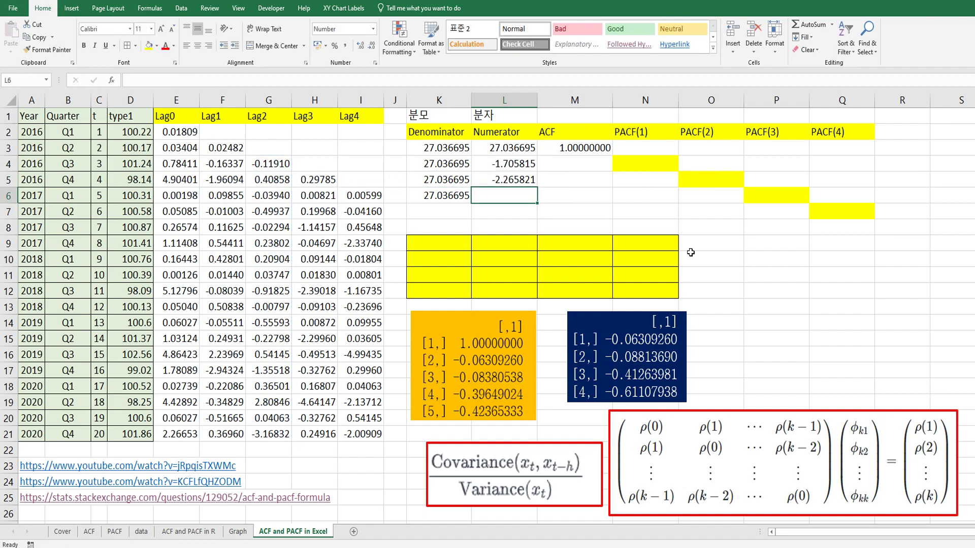
# Calculate the Lag3 numerator in L6 by summing the Lag3 products: =SUM(H5:H21).
pyautogui.write('=sum(')
pyautogui.press('Left')
pyautogui.press('Left')
pyautogui.press('Left')
pyautogui.press('Left')
pyautogui.press('Up')
pyautogui.press('End')
pyautogui.hotkey('shift', 'Down')
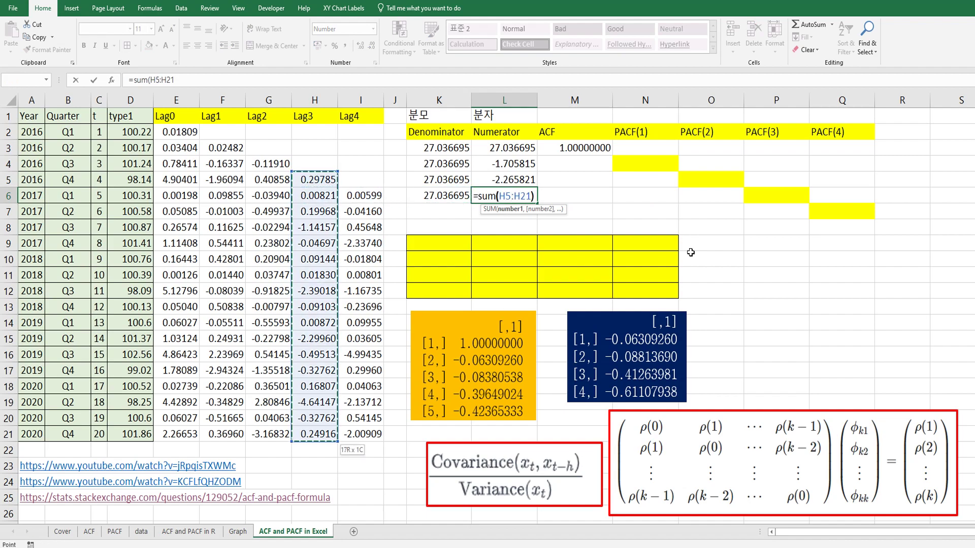
pyautogui.press('Return')
# Calculate the Lag4 numerator in L7 by summing the Lag4 products: =SUM(I6:I21).
pyautogui.write('=sum(')
pyautogui.press('Left')
pyautogui.press('Left')
pyautogui.press('Left')
pyautogui.press('Up')
pyautogui.press('End')
pyautogui.hotkey('shift', 'Down')
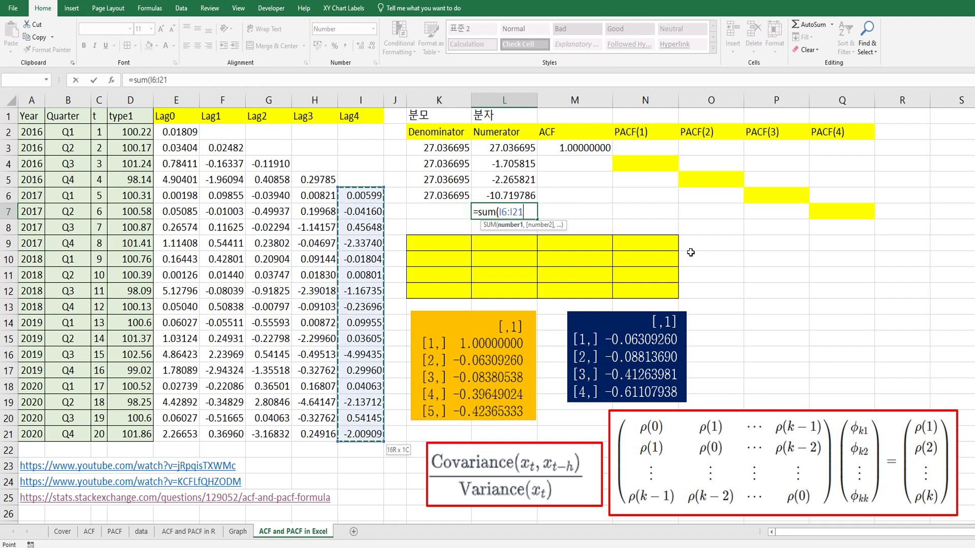
pyautogui.press('Return')
# Copy the denominator formula from K6 into K7.
pyautogui.press('Up')
pyautogui.press('Left')
pyautogui.press('Up')
pyautogui.hotkey('ctrl', 'c')
pyautogui.press('Down')
pyautogui.hotkey('ctrl', 'v')
# Copy the ACF formula from M3 down through M7.
pyautogui.press('Right')
pyautogui.press('Right')
pyautogui.press('Right')
pyautogui.press('Up')
pyautogui.press('Up')
pyautogui.press('Left')
pyautogui.press('Left')
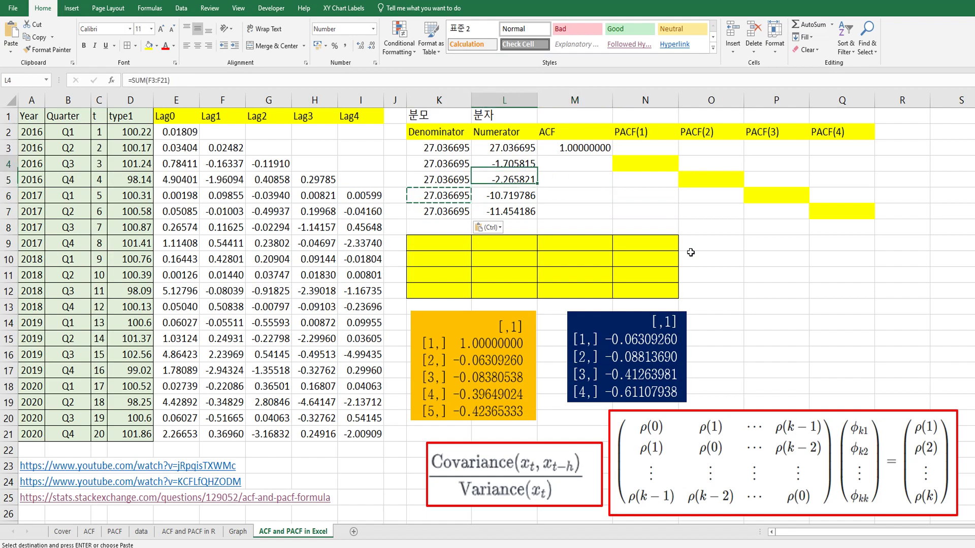
pyautogui.press('Up')
pyautogui.press('Up')
pyautogui.press('Right')
pyautogui.hotkey('ctrl', 'c')
pyautogui.hotkey('shift', 'Down')
pyautogui.hotkey('shift', 'Down')
pyautogui.hotkey('shift', 'Down')
pyautogui.hotkey('shift', 'Down')
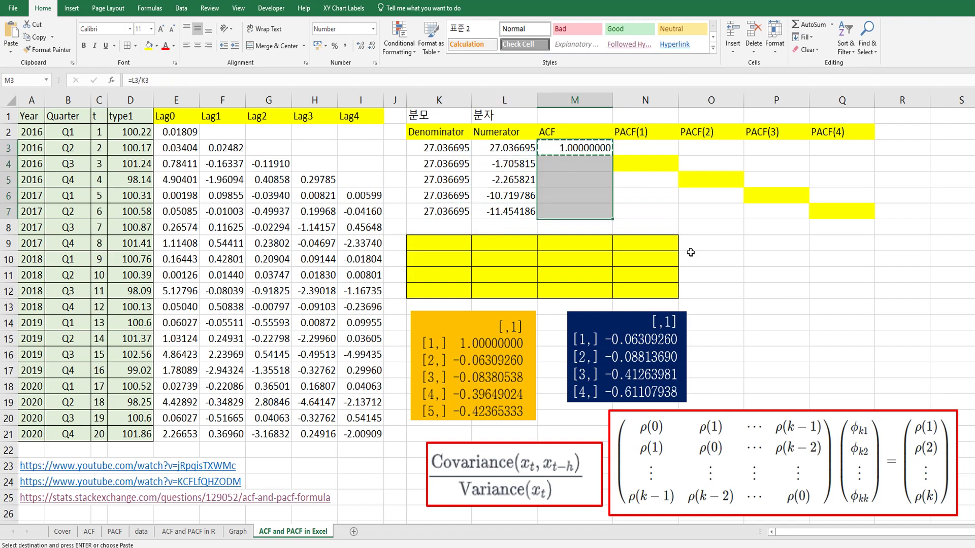
pyautogui.hotkey('ctrl', 'v')
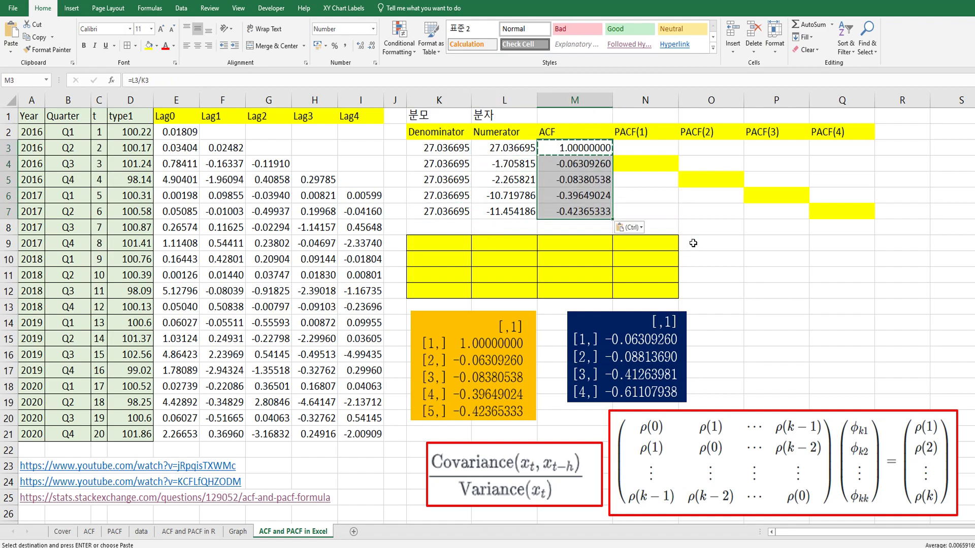
pyautogui.press('Escape')
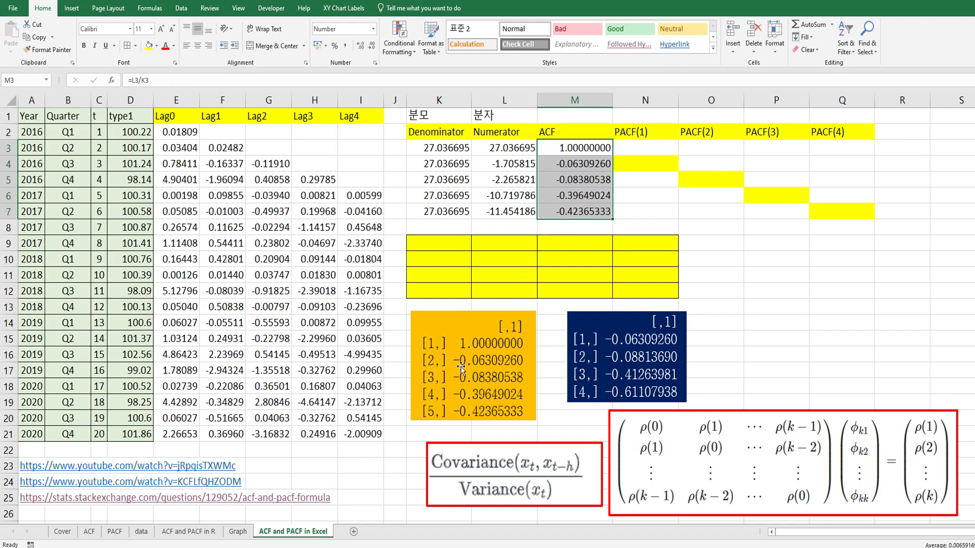
# Copy the ACF values in M3:M6 and paste them as values into K9:K12, the matrix's first column.
pyautogui.click(521, 261)
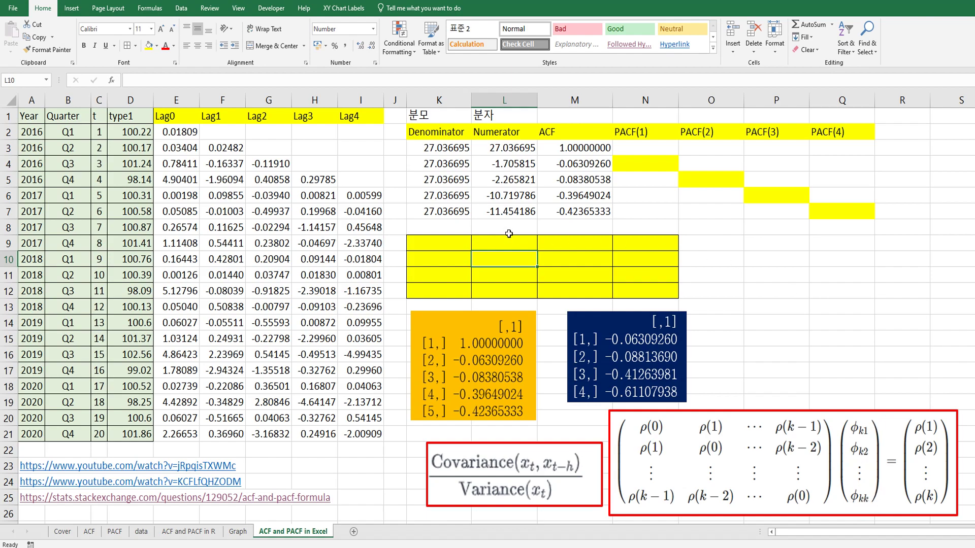
pyautogui.click(450, 240)
pyautogui.moveTo(583, 148); pyautogui.dragTo(581, 194)
pyautogui.hotkey('ctrl', 'c')
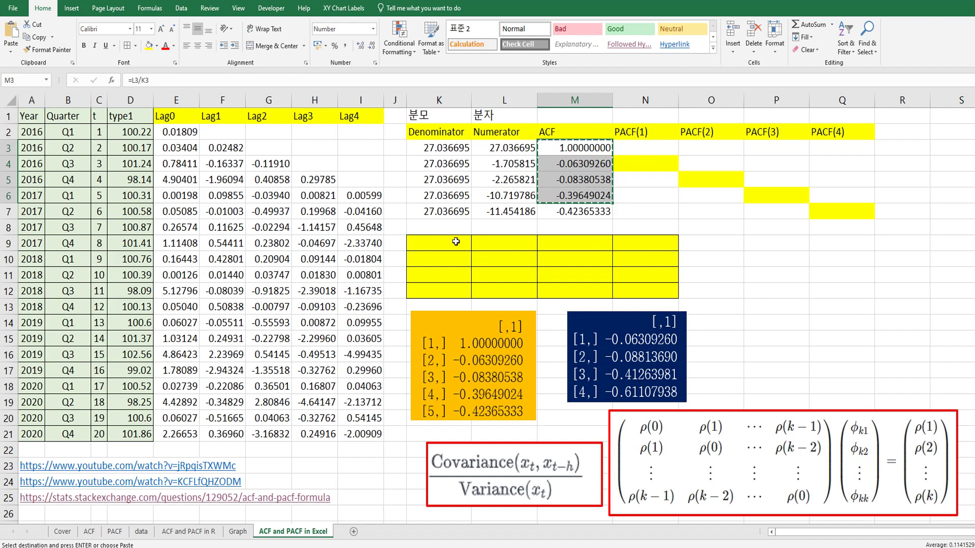
pyautogui.rightClick(442, 239)
pyautogui.click(492, 289)
# Enter 1 in the remaining diagonal cells of the matrix: L10, M11 and N12.
pyautogui.click(504, 259)
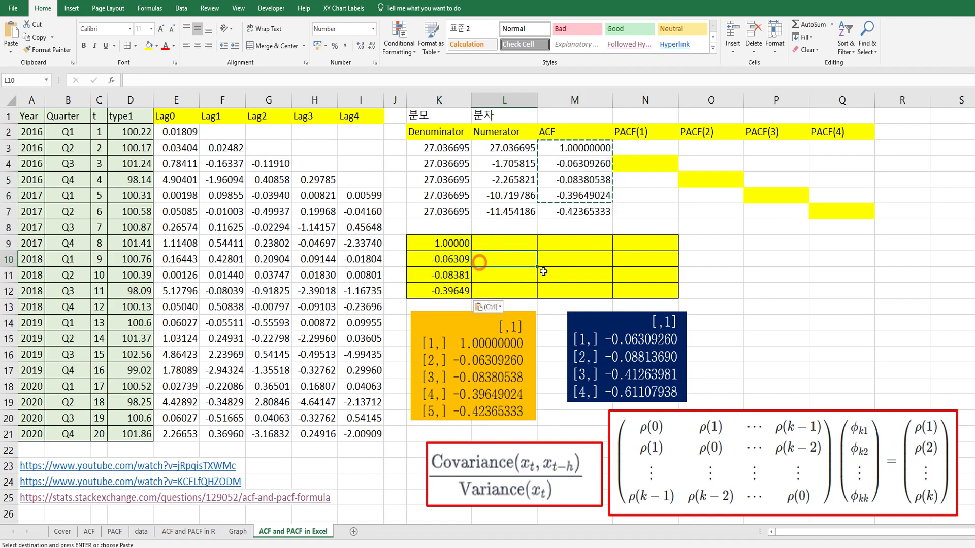
pyautogui.write('1')
pyautogui.hotkey('ctrl', 'Return')
pyautogui.press('Down')
pyautogui.press('Right')
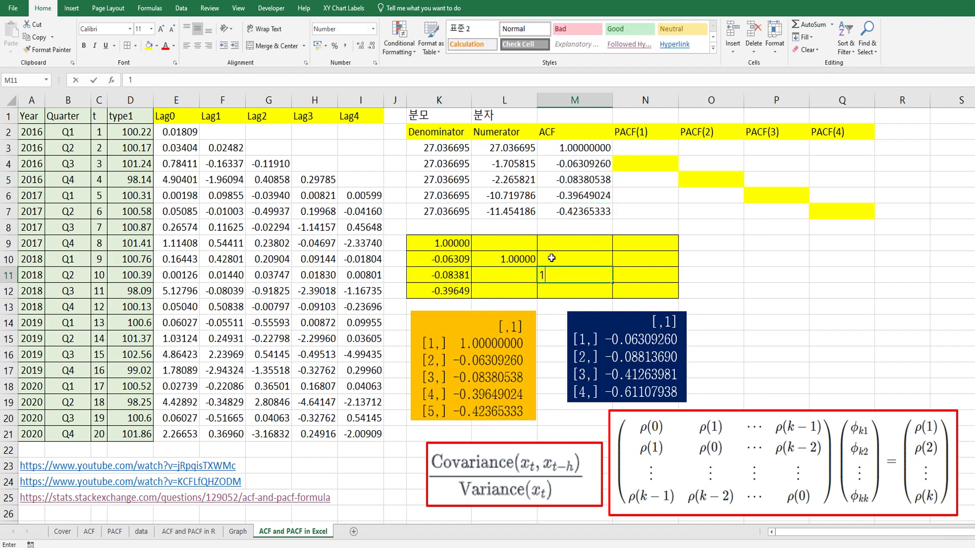
pyautogui.write('1')
pyautogui.hotkey('ctrl', 'Return')
pyautogui.press('Down')
pyautogui.press('Right')
pyautogui.write('1')
pyautogui.hotkey('ctrl', 'Return')
# Link matrix cell L9 to its mirrored element below the diagonal with =K10.
pyautogui.press('Left')
pyautogui.press('Left')
pyautogui.press('Left')
pyautogui.press('Up')
pyautogui.press('Up')
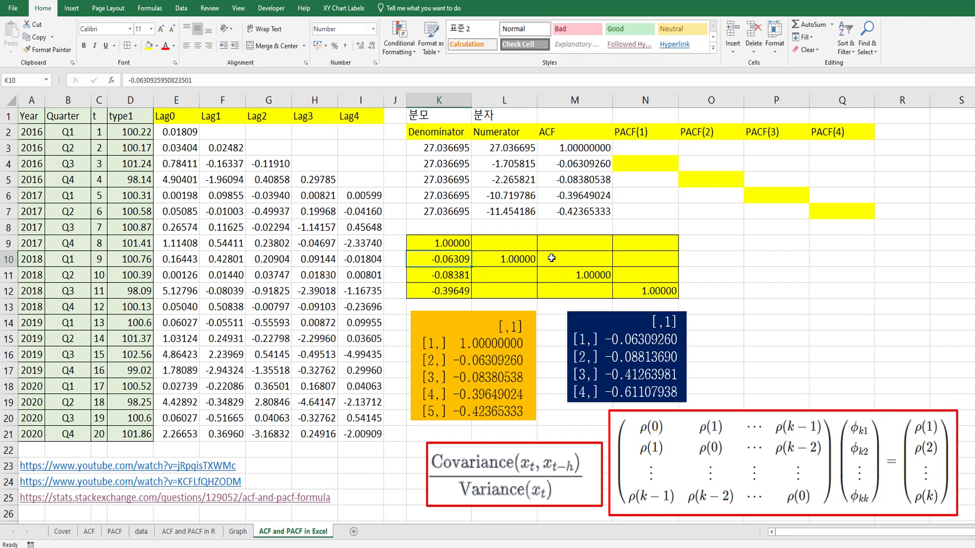
pyautogui.press('Right')
pyautogui.press('Up')
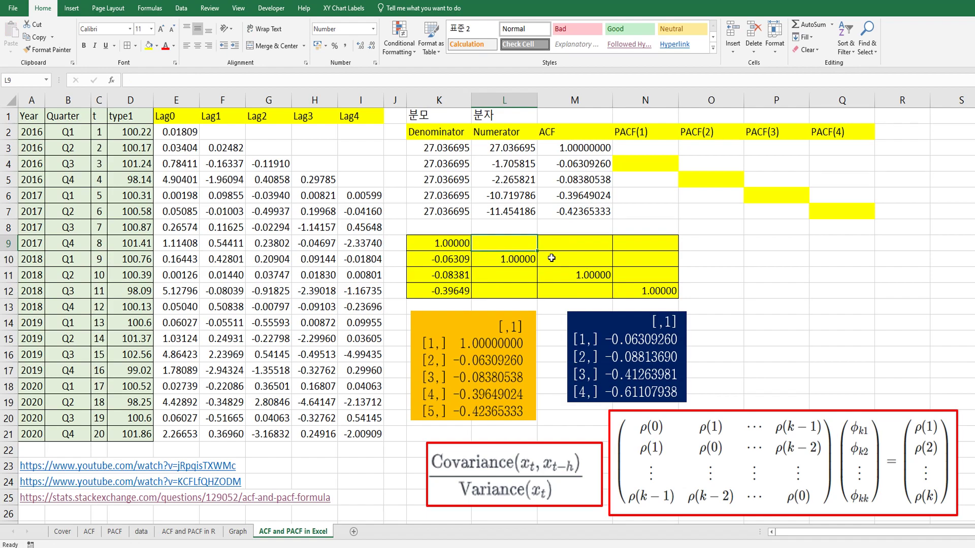
pyautogui.write('=')
pyautogui.press('Left')
pyautogui.press('Down')
pyautogui.press('Return')
# Link matrix cell M9 to its mirrored first-column element with =K11.
pyautogui.press('Up')
pyautogui.press('Right')
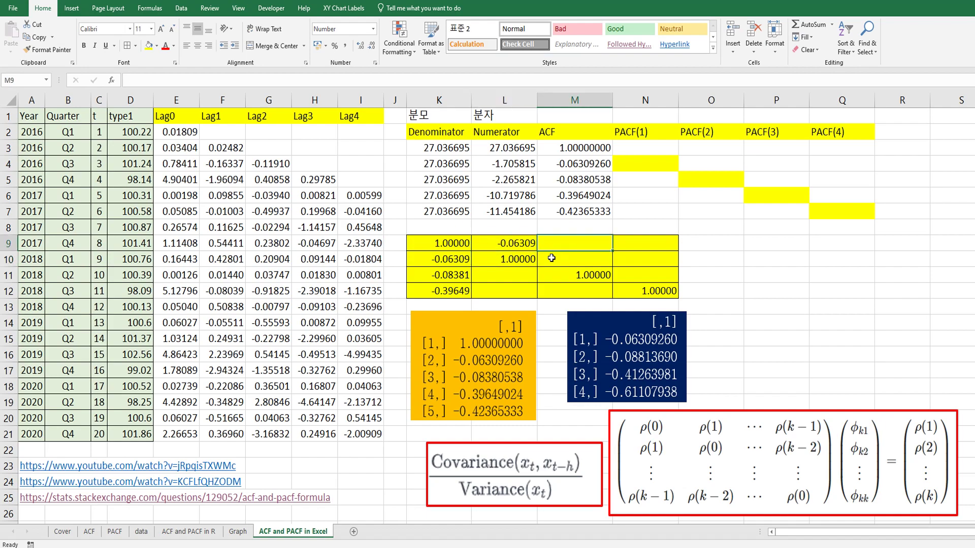
pyautogui.write('=')
pyautogui.press('Left')
pyautogui.press('Left')
pyautogui.press('Down')
pyautogui.press('Down')
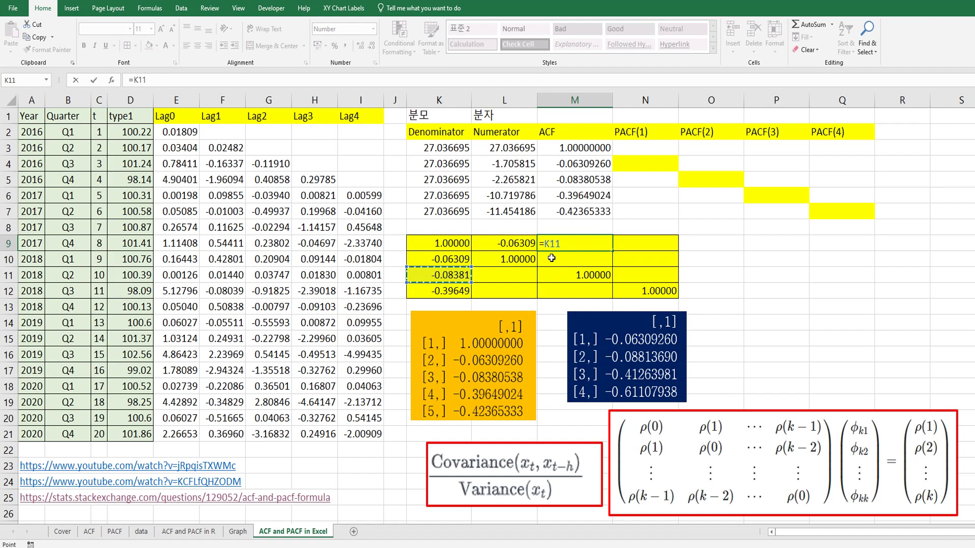
pyautogui.press('Return')
# Link matrix cell N9 to its mirrored first-column element with =K12.
pyautogui.press('Up')
pyautogui.press('Right')
pyautogui.write('=')
pyautogui.press('Left')
pyautogui.press('Left')
pyautogui.press('Left')
pyautogui.press('Down')
pyautogui.press('Down')
pyautogui.press('Down')
pyautogui.press('Return')
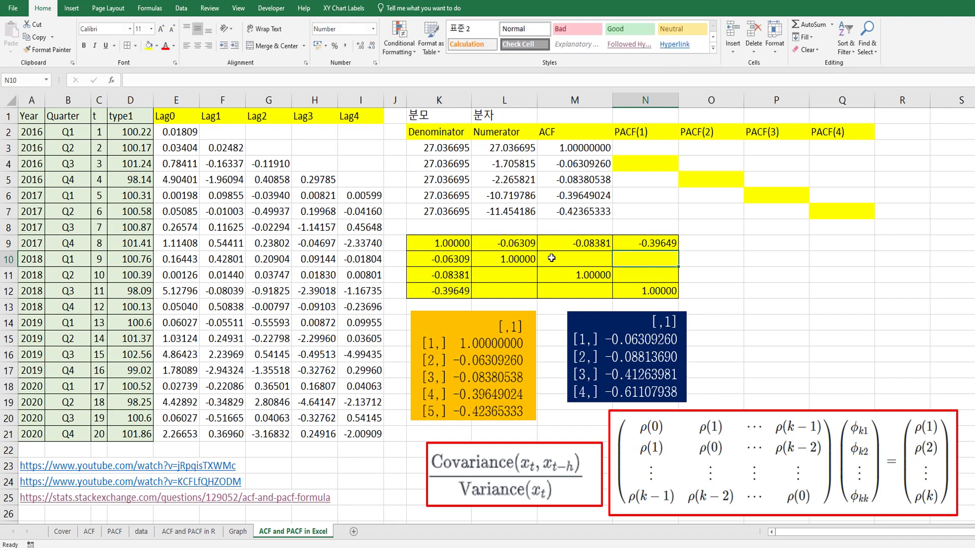
# Fill matrix cell L11 with the lag-1 ACF value by referencing =M4.
pyautogui.press('Left')
pyautogui.press('Left')
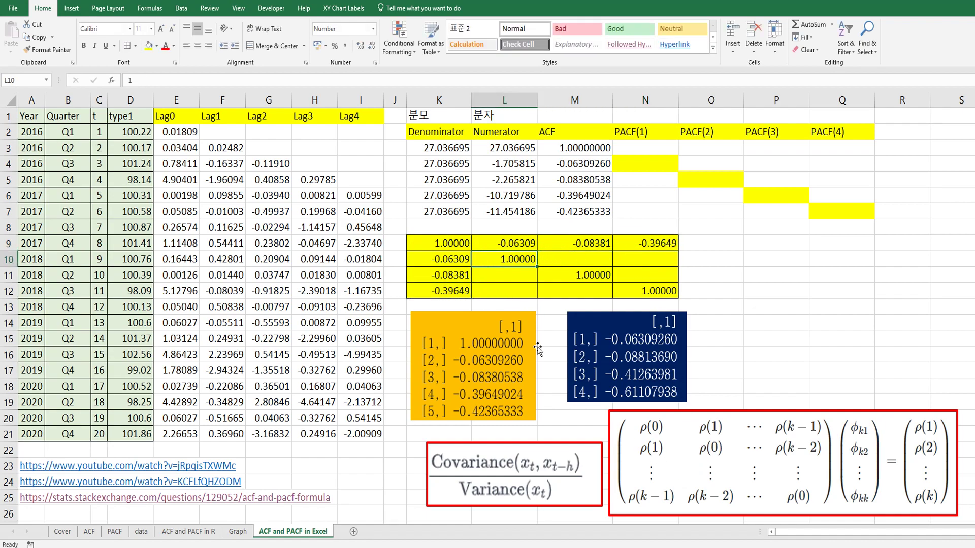
pyautogui.press('Down')
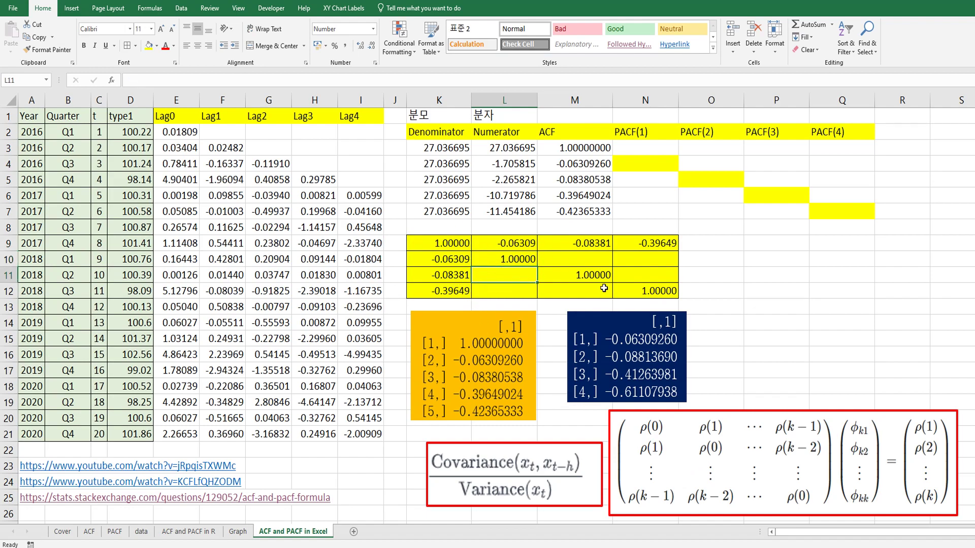
pyautogui.write('=')
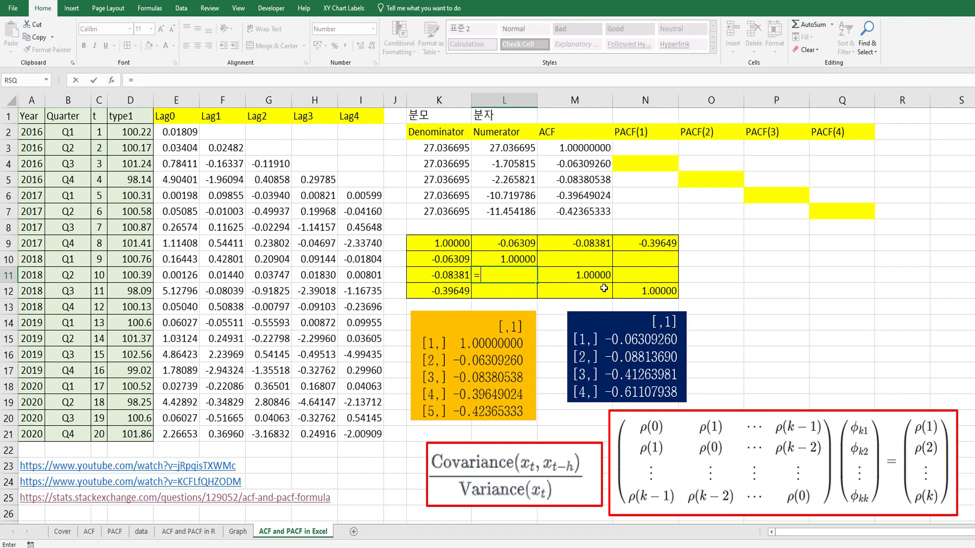
pyautogui.press('Up')
pyautogui.press('Up')
pyautogui.press('Up')
pyautogui.press('Up')
pyautogui.press('Up')
pyautogui.press('Up')
pyautogui.press('Up')
pyautogui.press('Up')
pyautogui.press('Right')
pyautogui.press('Down')
pyautogui.press('Return')
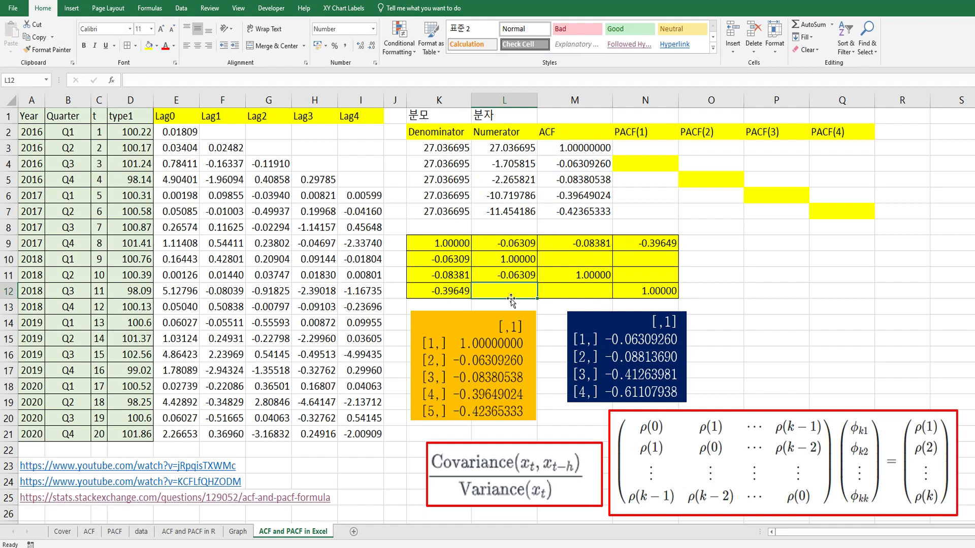
# Fill matrix cell L12 with the lag-2 ACF value by referencing =M5.
pyautogui.write('=')
pyautogui.press('Up')
pyautogui.press('Up')
pyautogui.press('Up')
pyautogui.press('Up')
pyautogui.press('Up')
pyautogui.press('Up')
pyautogui.press('Up')
pyautogui.press('Right')
pyautogui.press('Return')
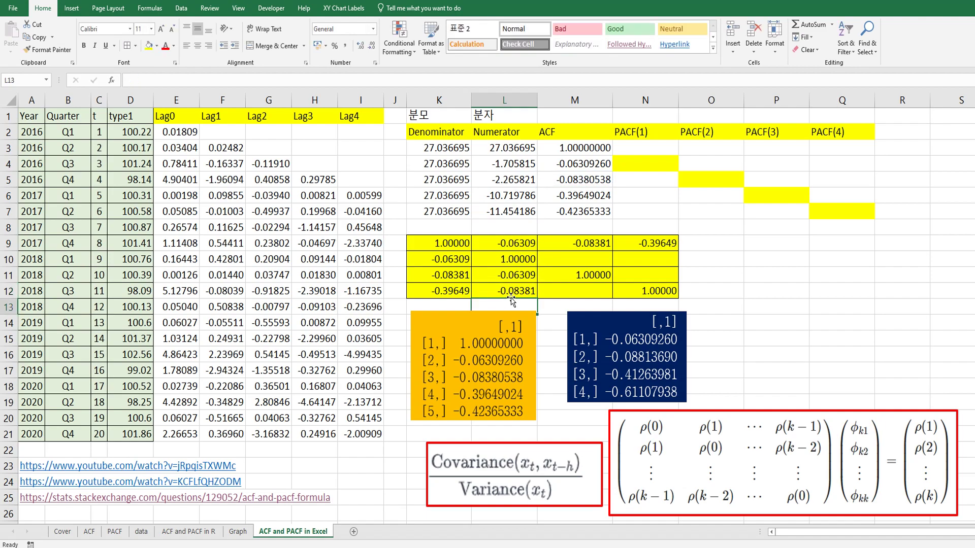
# Fill matrix cell M12 with the lag-1 ACF value by referencing =M4.
pyautogui.press('Up')
pyautogui.press('Right')
pyautogui.write('=')
pyautogui.press('Up')
pyautogui.press('Up')
pyautogui.press('Up')
pyautogui.press('Up')
pyautogui.press('Up')
pyautogui.press('Up')
pyautogui.press('Up')
pyautogui.press('Up')
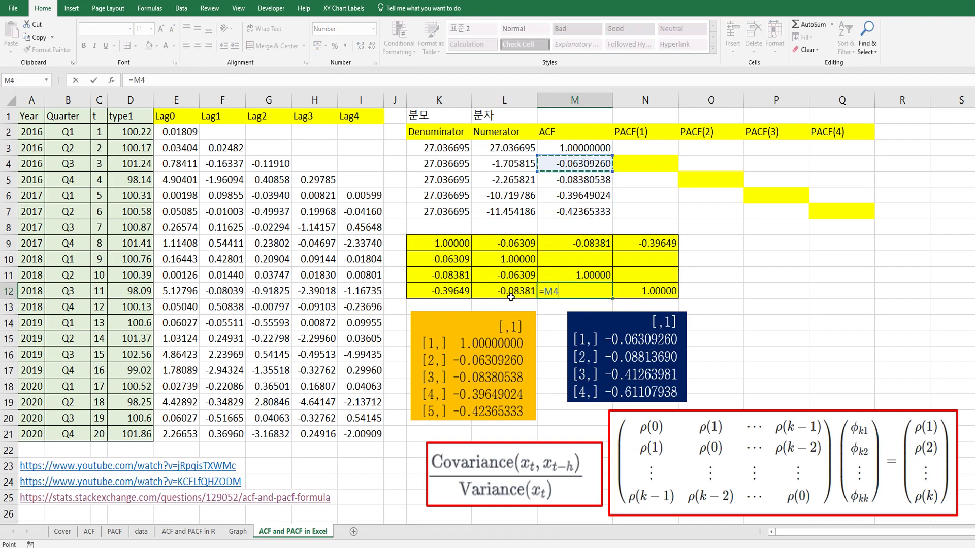
pyautogui.press('Return')
# Link matrix cell M10 to its mirrored element below the diagonal with =L11.
pyautogui.press('Up')
pyautogui.press('Up')
pyautogui.press('Up')
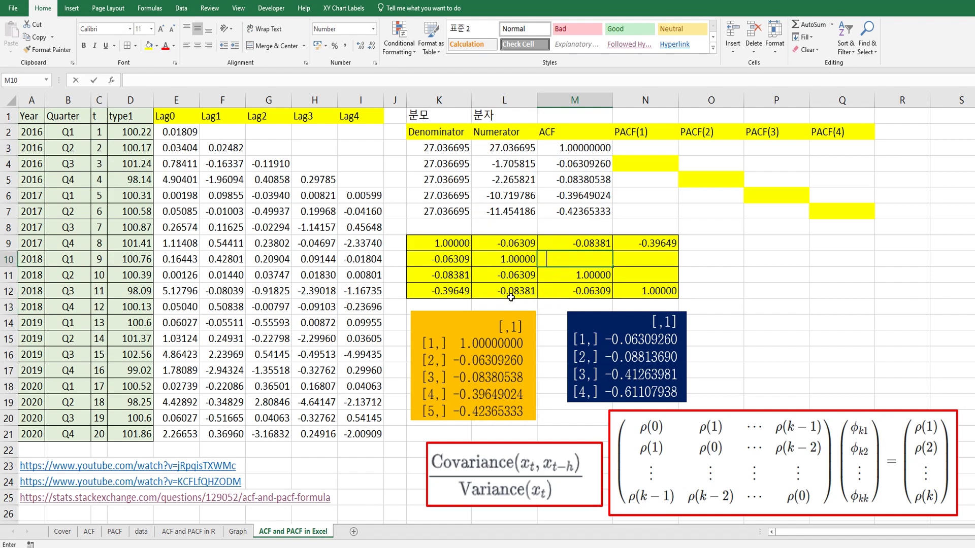
pyautogui.write('=')
pyautogui.press('Left')
pyautogui.press('Down')
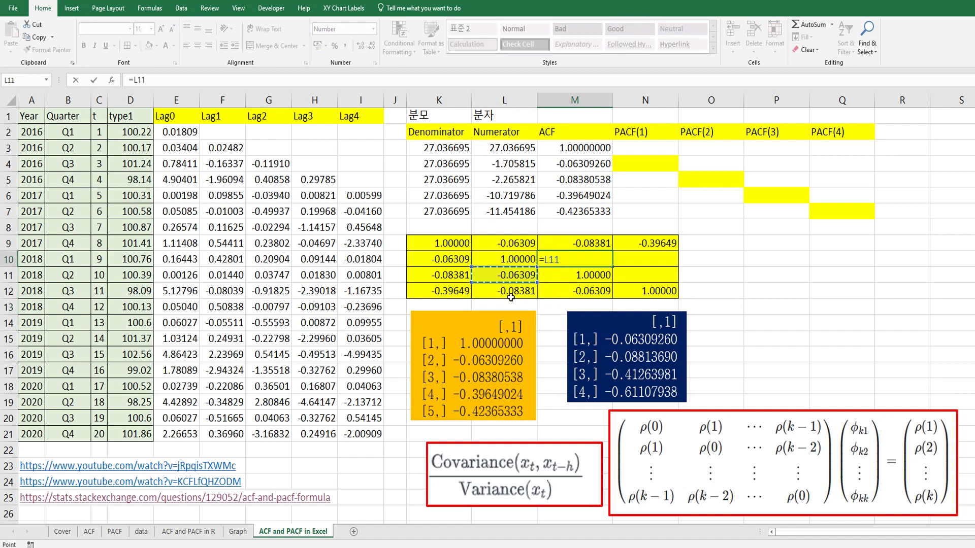
pyautogui.press('Return')
# Link matrix cell N11 to its mirrored element below the diagonal with =M12.
pyautogui.press('Up')
pyautogui.press('Right')
pyautogui.press('Down')
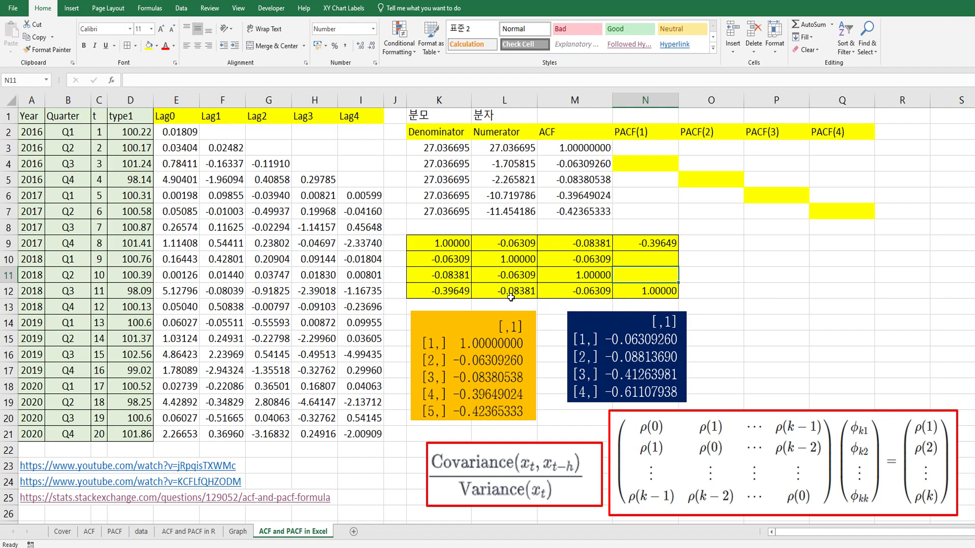
pyautogui.write('=')
pyautogui.press('Left')
pyautogui.press('Up')
pyautogui.press('Return')
# Link matrix cell N10 to its mirrored element below the diagonal with =L12.
pyautogui.press('Up')
pyautogui.write('=')
pyautogui.press('Left')
pyautogui.press('Down')
pyautogui.press('Down')
pyautogui.press('Left')
pyautogui.press('Return')
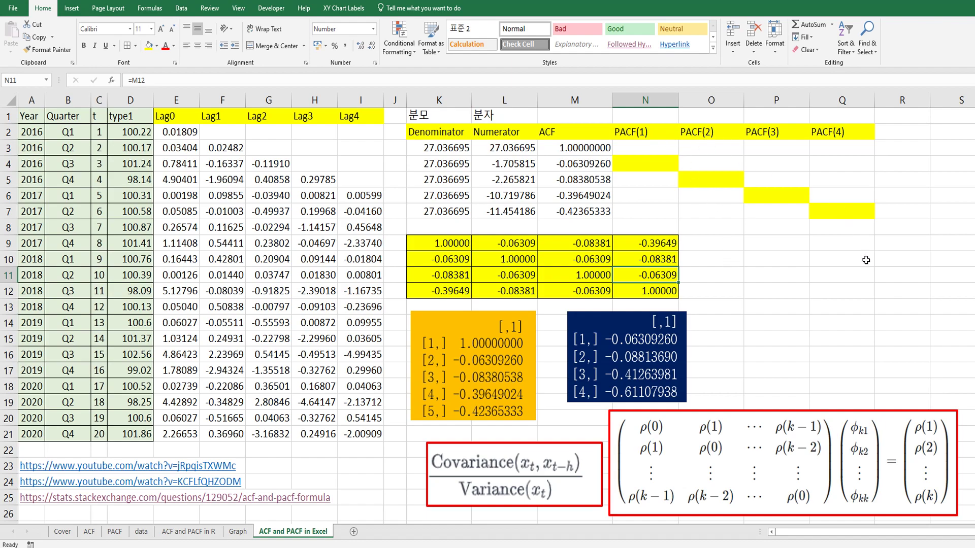
# Set PACF(1) in N4 equal to the lag-1 ACF with =M4, and check the first-order definition on the PACF sheet.
pyautogui.click(638, 168)
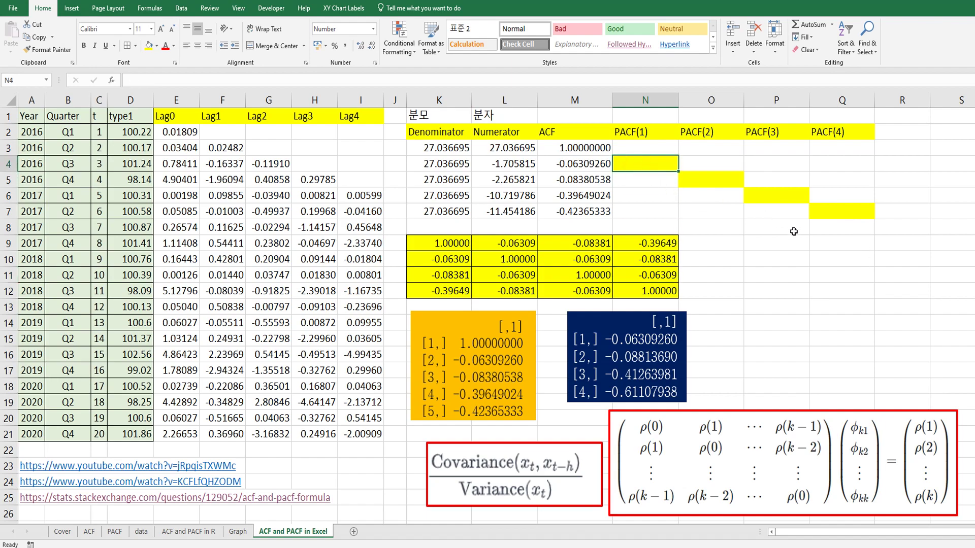
pyautogui.write('=')
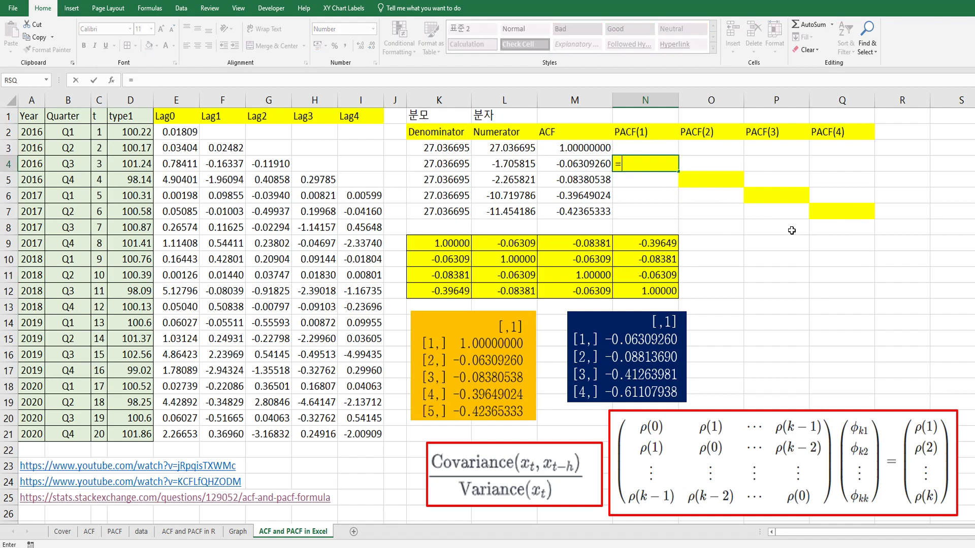
pyautogui.press('Left')
pyautogui.press('Return')
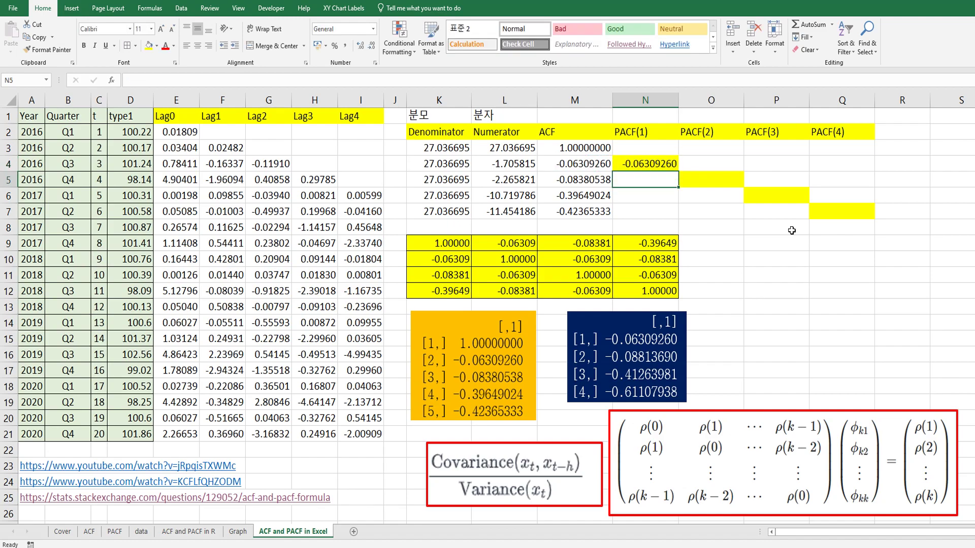
pyautogui.click(115, 531)
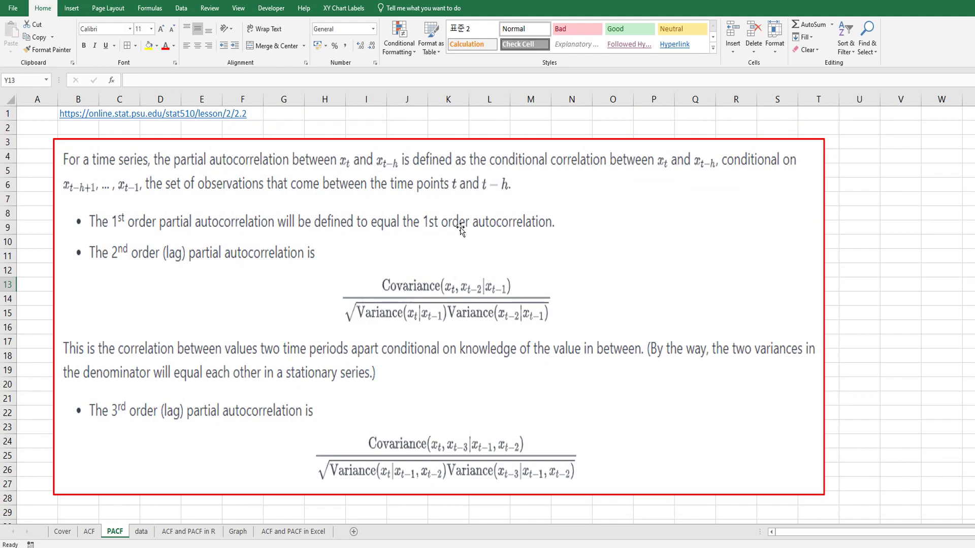
pyautogui.click(311, 531)
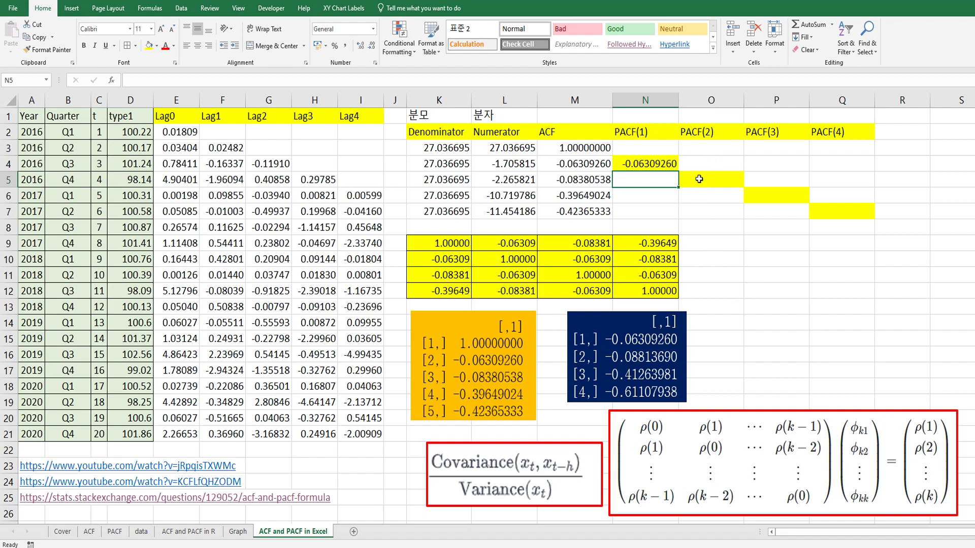
# Begin the PACF(2) array formula in O4:O5 by multiplying K9:L10 by itself with =MMULT(K9:L10,K9:L10).
pyautogui.moveTo(702, 164); pyautogui.dragTo(709, 177)
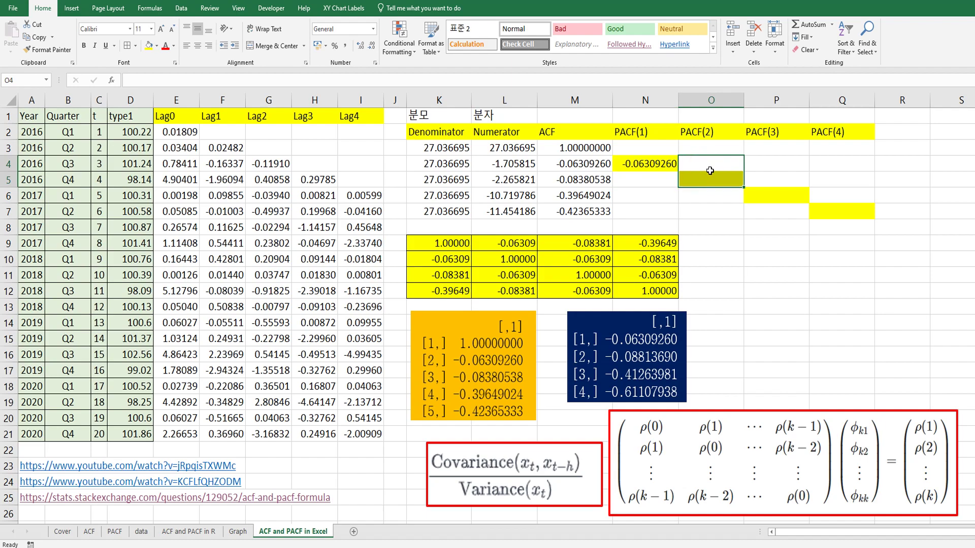
pyautogui.write('=mmult(')
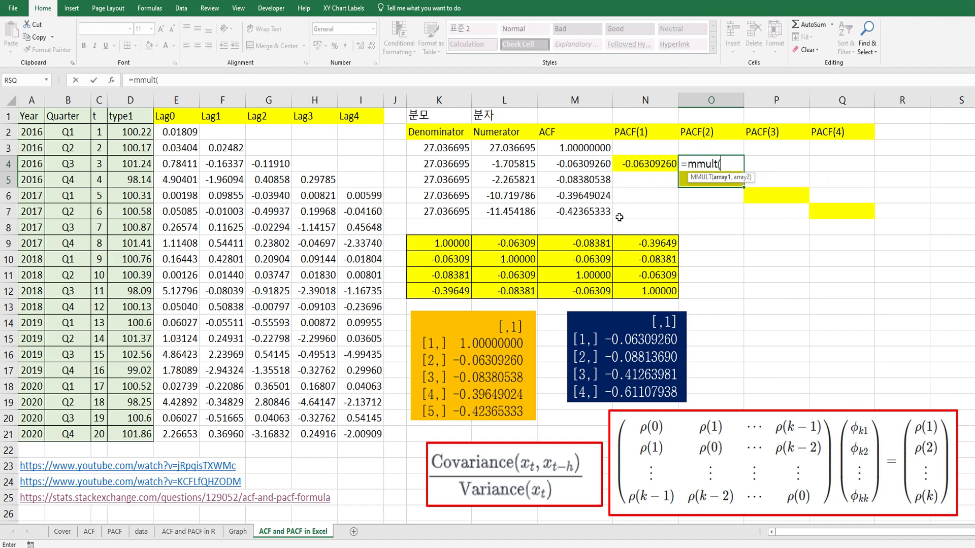
pyautogui.moveTo(450, 244); pyautogui.dragTo(488, 258)
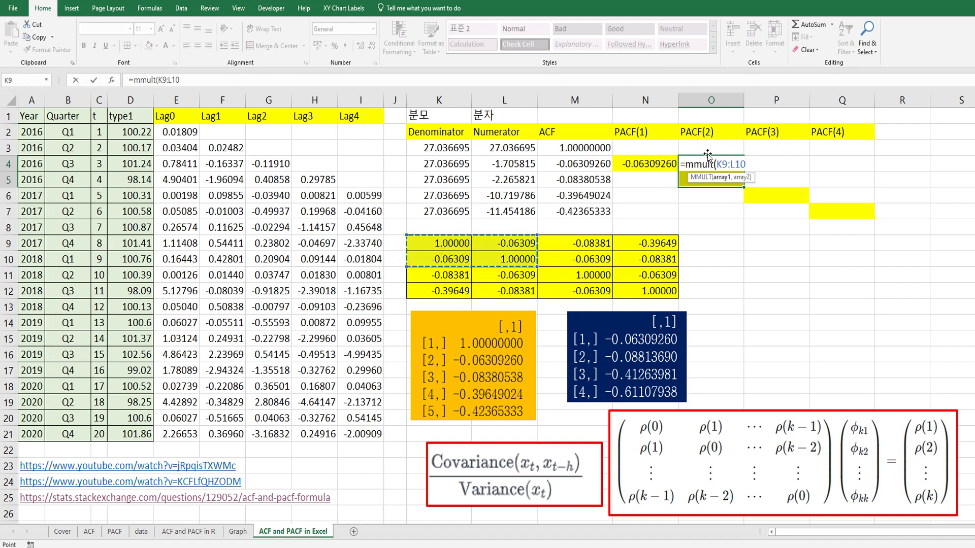
pyautogui.write(',')
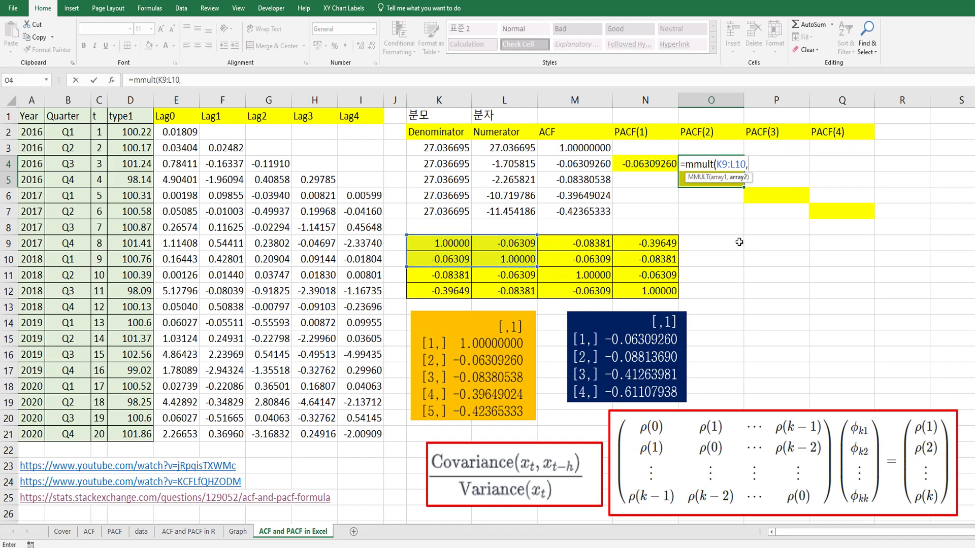
pyautogui.moveTo(500, 260); pyautogui.dragTo(447, 242)
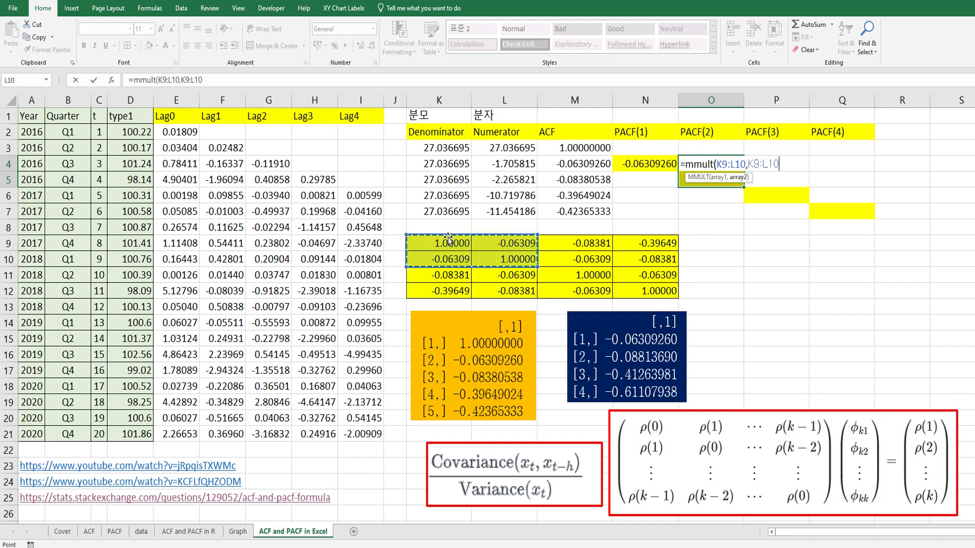
pyautogui.write(')')
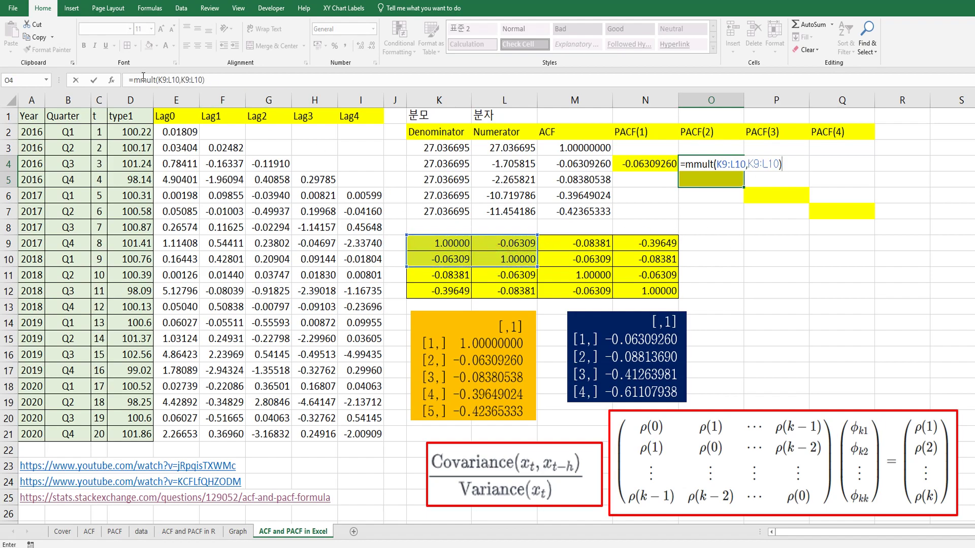
# Wrap the matrix product in the PACF(2) formula in MINVERSE to get MINVERSE(MMULT(K9:L10,K9:L10)).
pyautogui.click(133, 80)
pyautogui.write('minver')
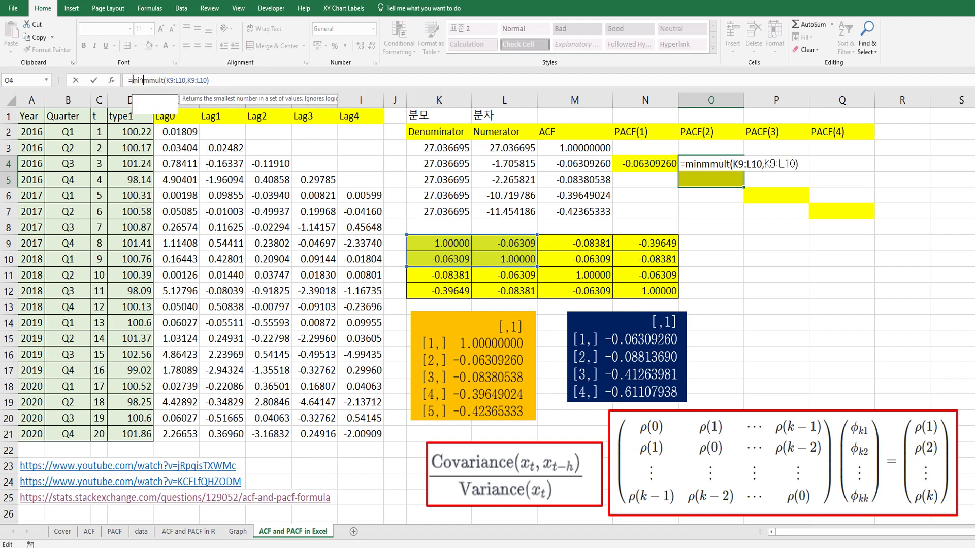
pyautogui.write('se(')
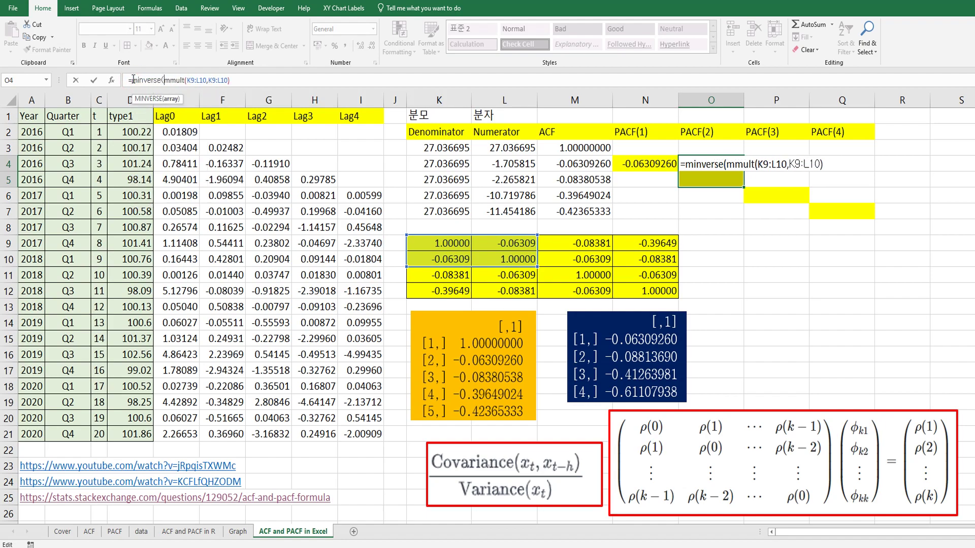
pyautogui.write(')')
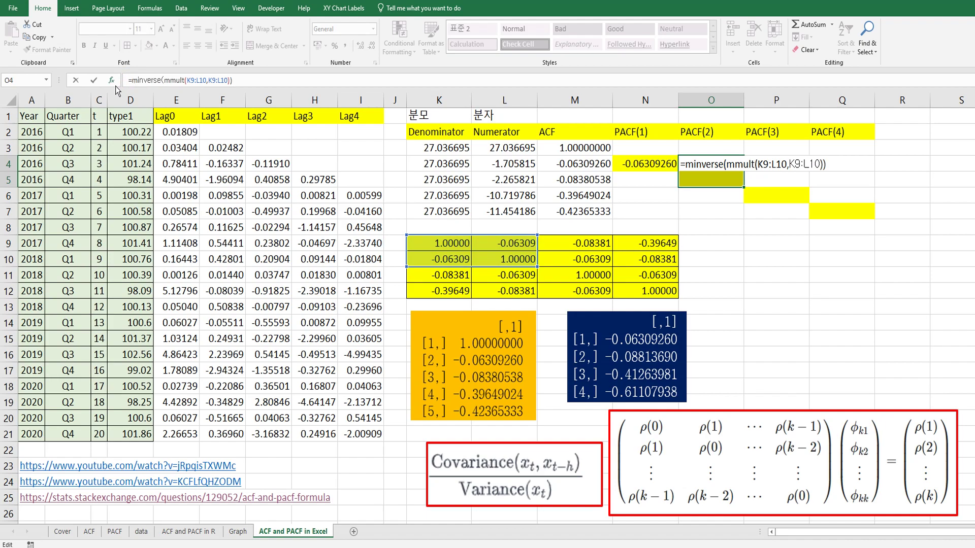
# Multiply the inverse in the PACF(2) formula by K9:L10, using an enclosing MMULT.
pyautogui.click(131, 80)
pyautogui.write('mmult(')
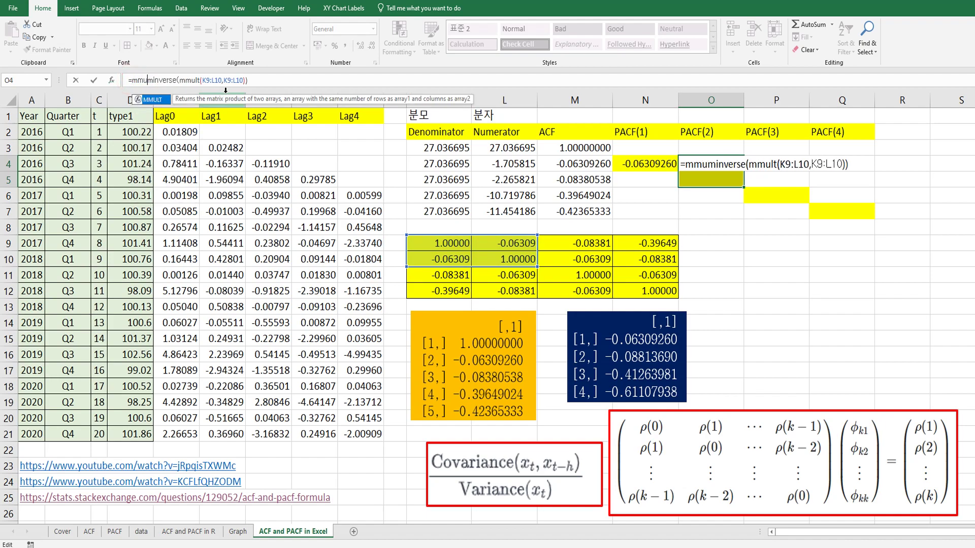
pyautogui.click(263, 82)
pyautogui.write(',')
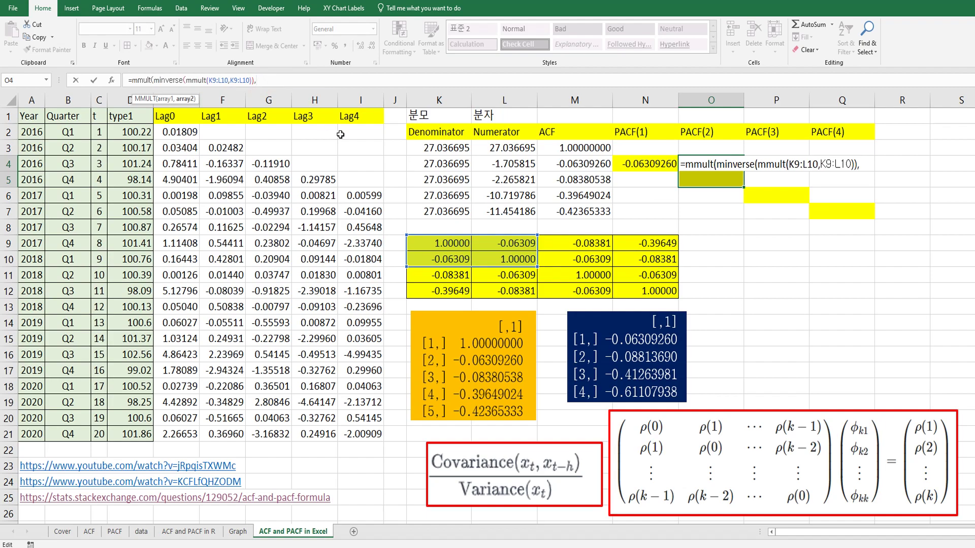
pyautogui.moveTo(436, 243); pyautogui.dragTo(493, 259)
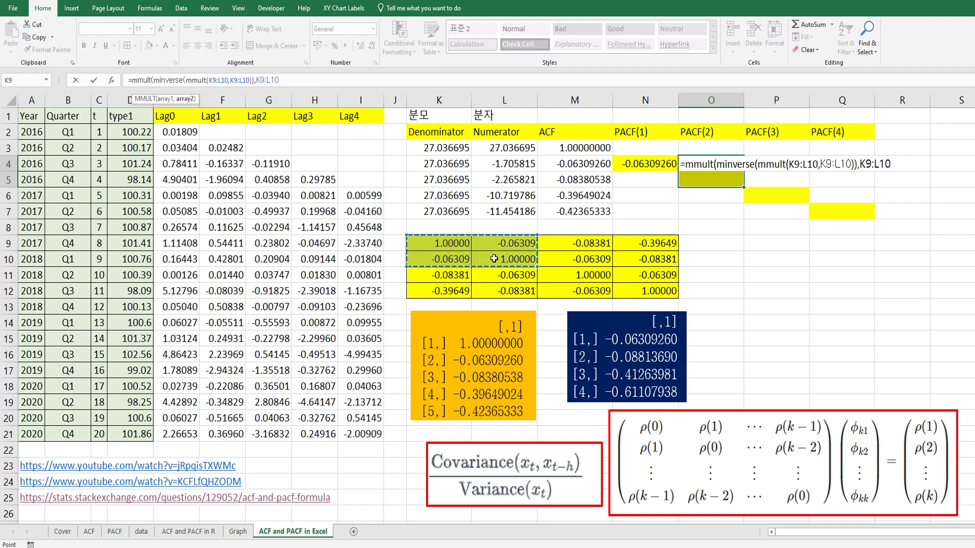
pyautogui.write(')')
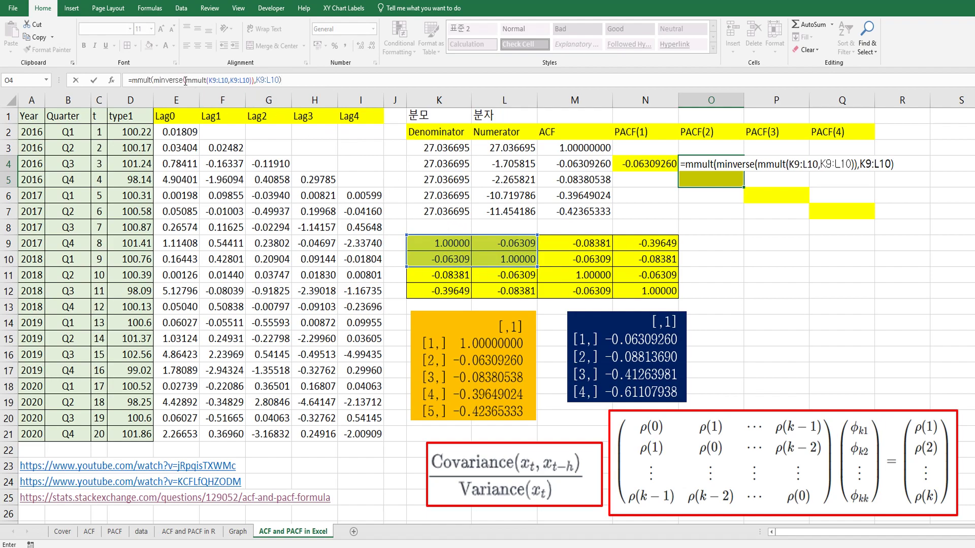
# Multiply the PACF(2) expression by the ACF values M4:M5 with an outer MMULT, and enter it as an array formula in O4:O5.
pyautogui.click(131, 82)
pyautogui.write('mmult(')
pyautogui.click(316, 81)
pyautogui.write(',')
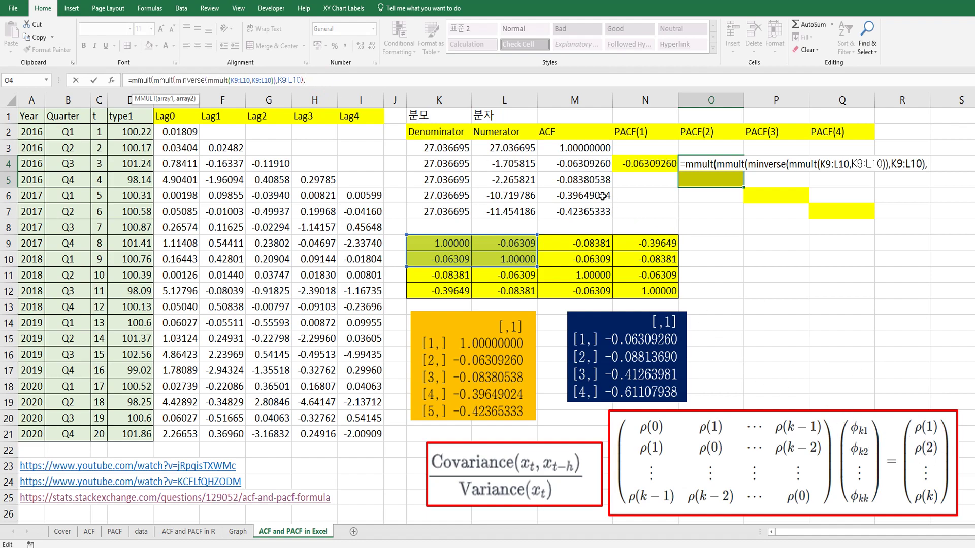
pyautogui.moveTo(588, 161); pyautogui.dragTo(590, 176)
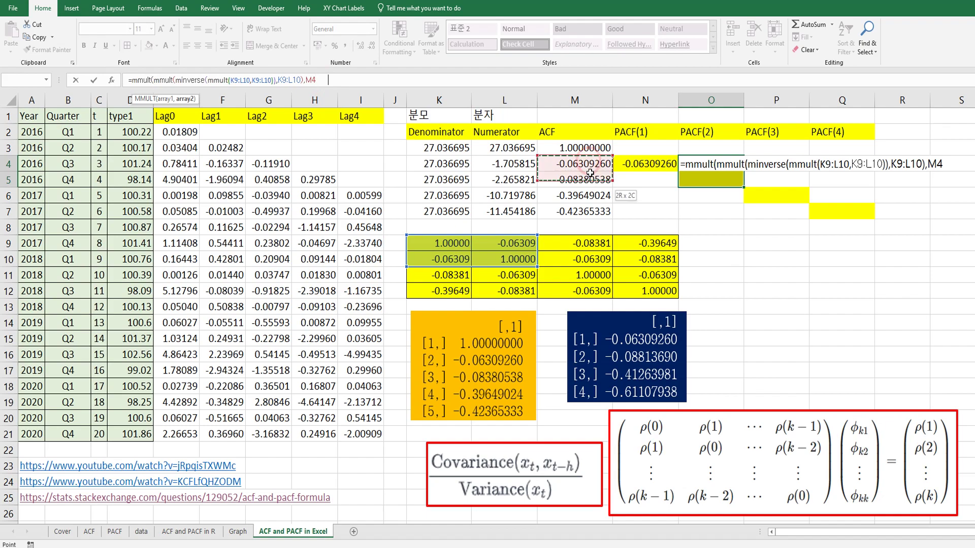
pyautogui.write(')')
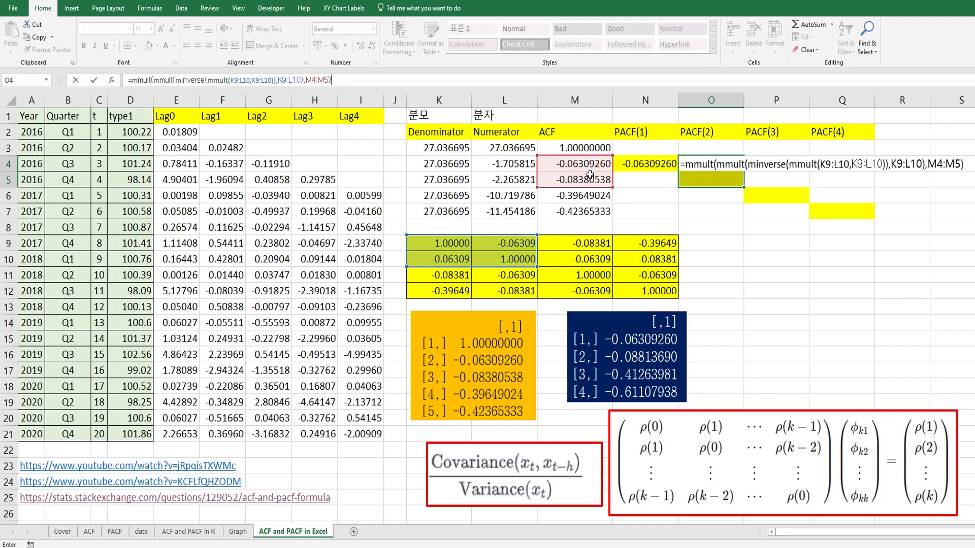
pyautogui.hotkey('ctrl', 'shift', 'Return')
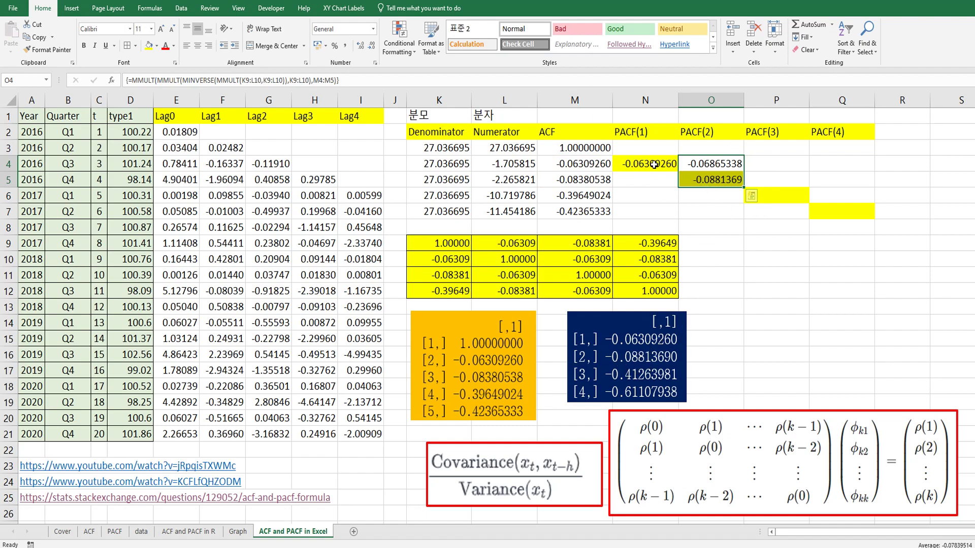
pyautogui.moveTo(731, 227); pyautogui.dragTo(747, 232)
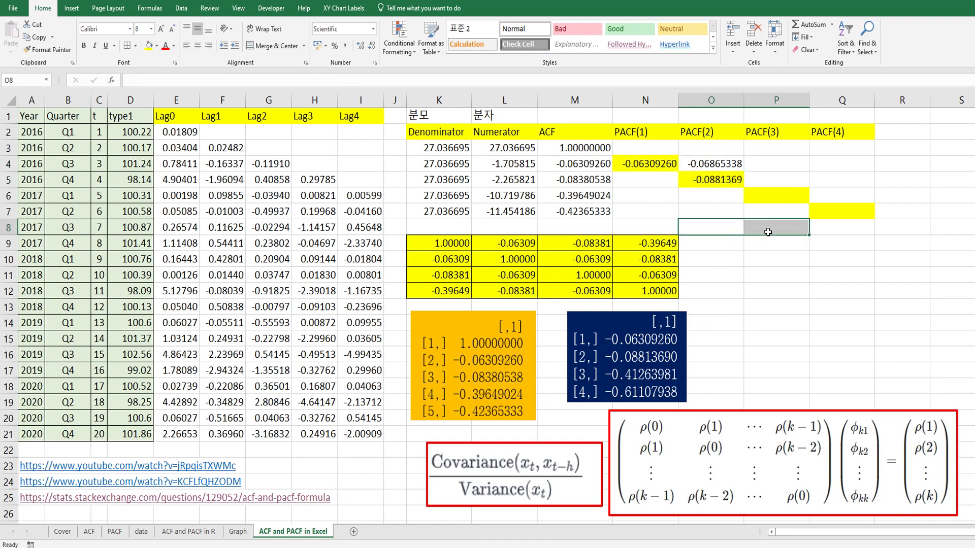
pyautogui.click(770, 259)
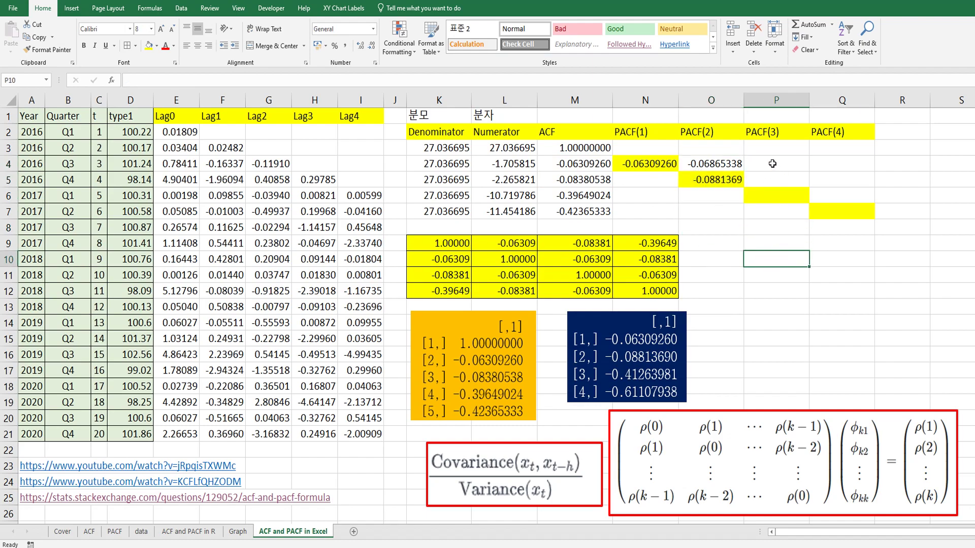
# Begin the PACF(3) array formula in P4:P6 with =MMULT(K9:M11,K9:M11).
pyautogui.moveTo(772, 163); pyautogui.dragTo(777, 200)
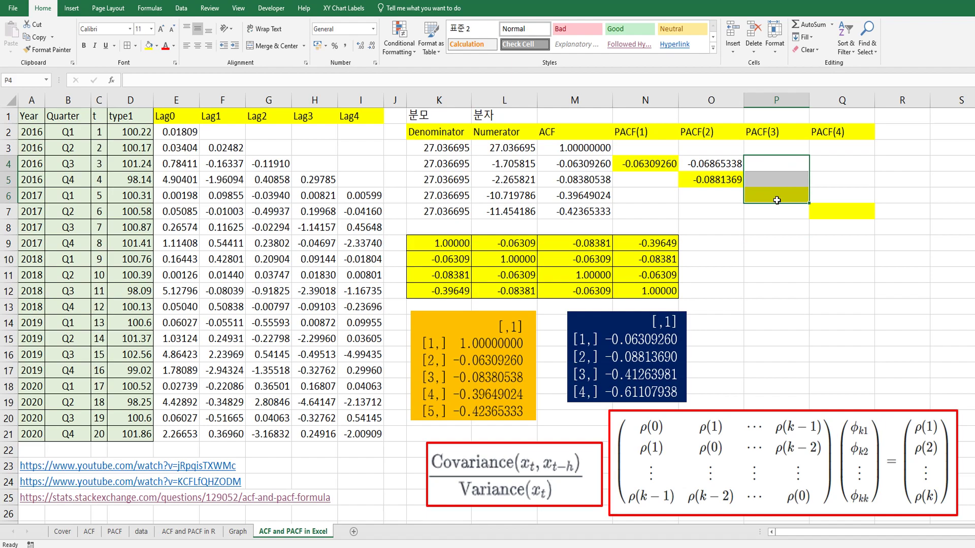
pyautogui.write('=mmult')
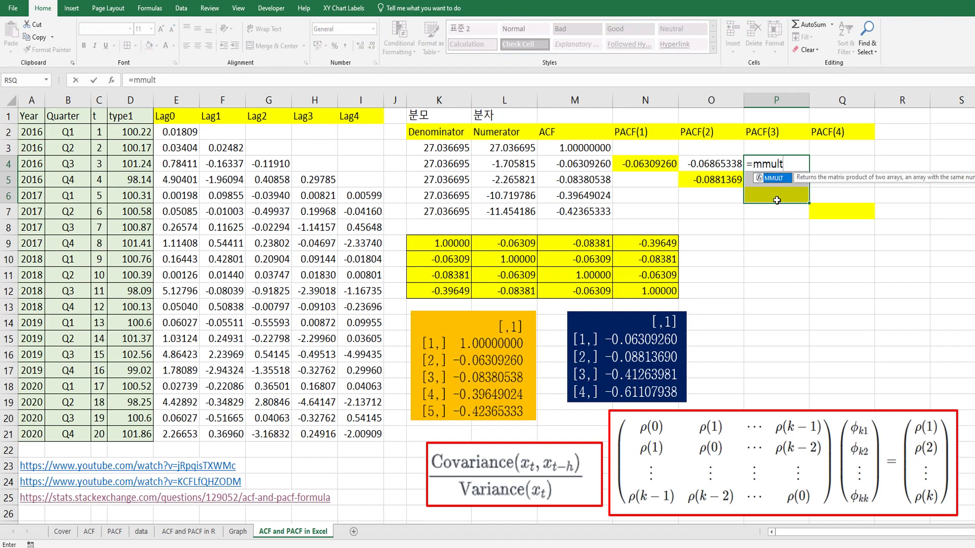
pyautogui.write('(')
pyautogui.moveTo(460, 242); pyautogui.dragTo(556, 271)
pyautogui.write(',')
pyautogui.moveTo(556, 270); pyautogui.dragTo(448, 241)
pyautogui.write(')')
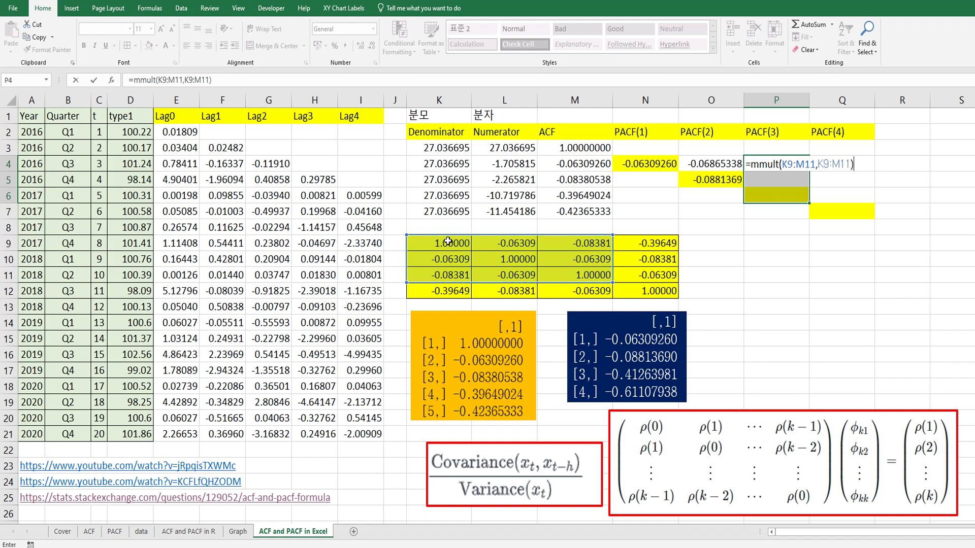
# Enclose the PACF(3) matrix product in MINVERSE, adding K9:M11 as a further argument before the closing parenthesis.
pyautogui.click(134, 80)
pyautogui.write('minve')
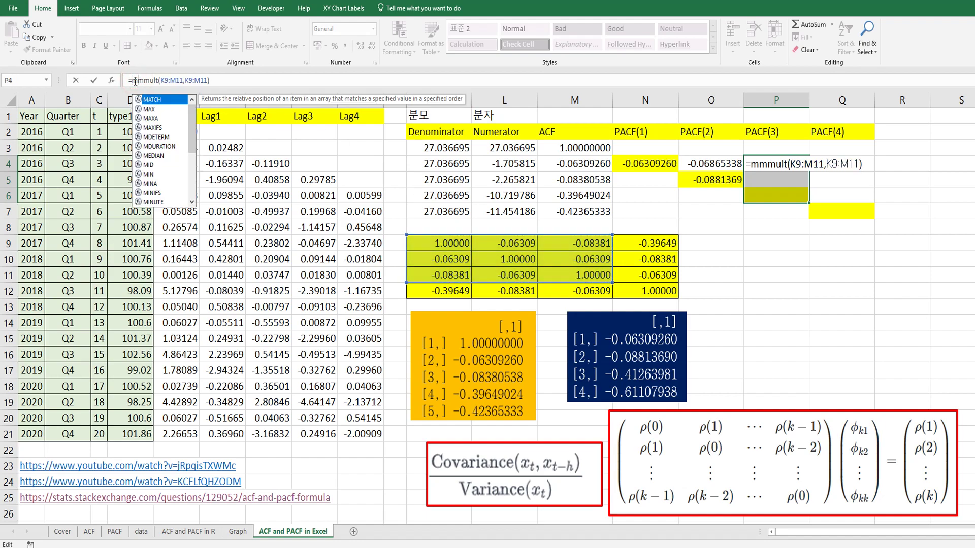
pyautogui.write('rse(')
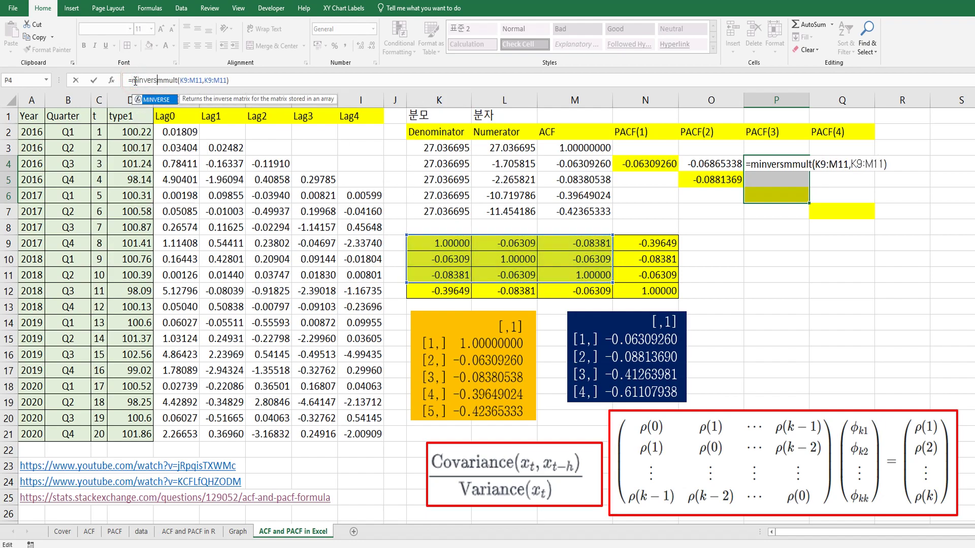
pyautogui.click(243, 80)
pyautogui.write(',')
pyautogui.moveTo(585, 278); pyautogui.dragTo(440, 243)
pyautogui.write(')')
# Enclose the MINVERSE expression in the PACF(3) formula in an MMULT with K9:M11 as the second array.
pyautogui.click(138, 80)
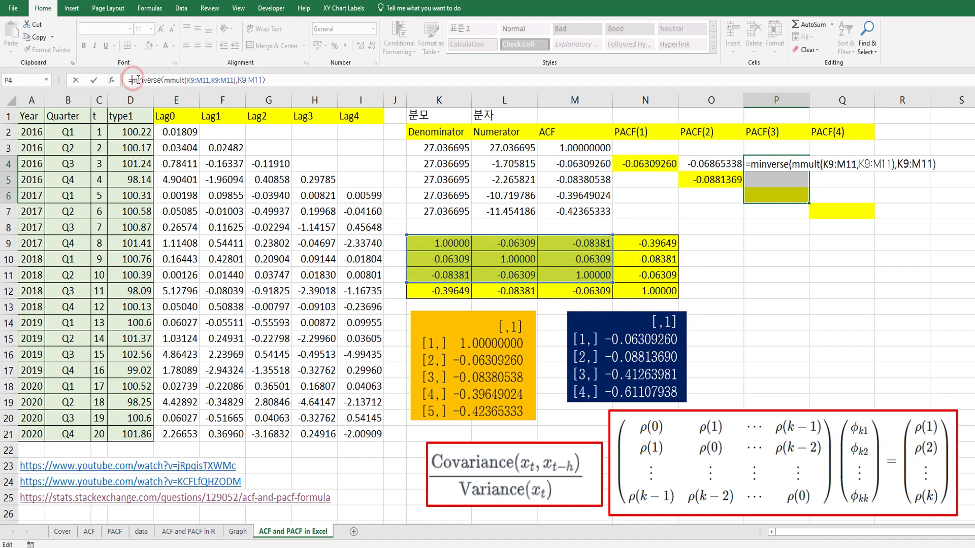
pyautogui.write('mmult(')
pyautogui.click(293, 79)
pyautogui.write(',')
pyautogui.moveTo(432, 245); pyautogui.dragTo(551, 275)
pyautogui.write(')')
# Add an outer MMULT with the ACF values M4:M6 to the PACF(3) formula and try to enter it as an array formula.
pyautogui.click(147, 83)
pyautogui.write('mmult(')
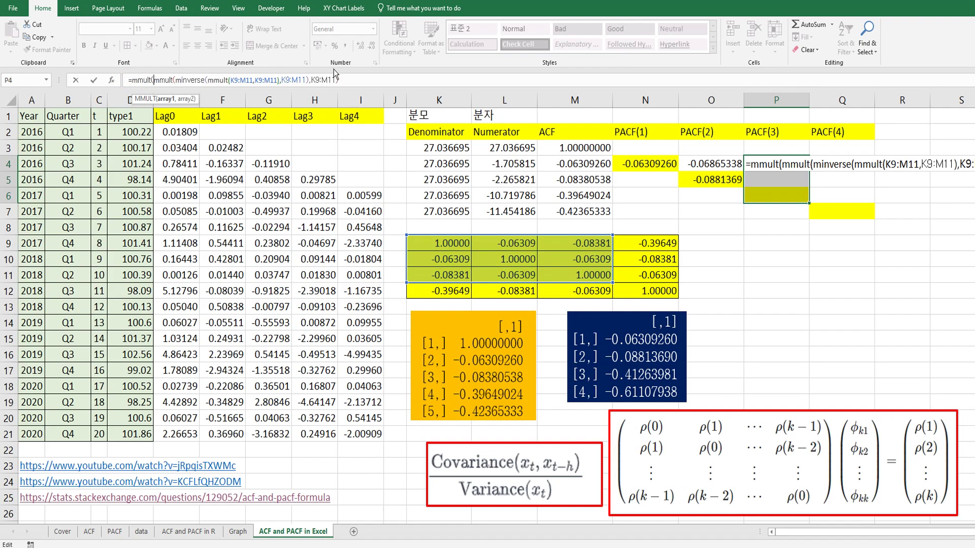
pyautogui.click(354, 81)
pyautogui.write(',')
pyautogui.moveTo(600, 166); pyautogui.dragTo(600, 192)
pyautogui.write(')')
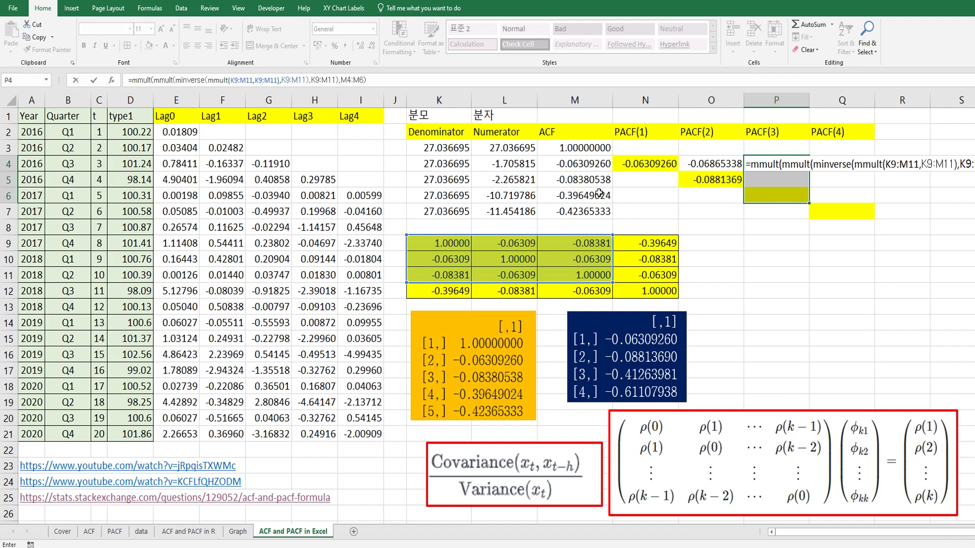
pyautogui.hotkey('ctrl', 'shift', 'Return')
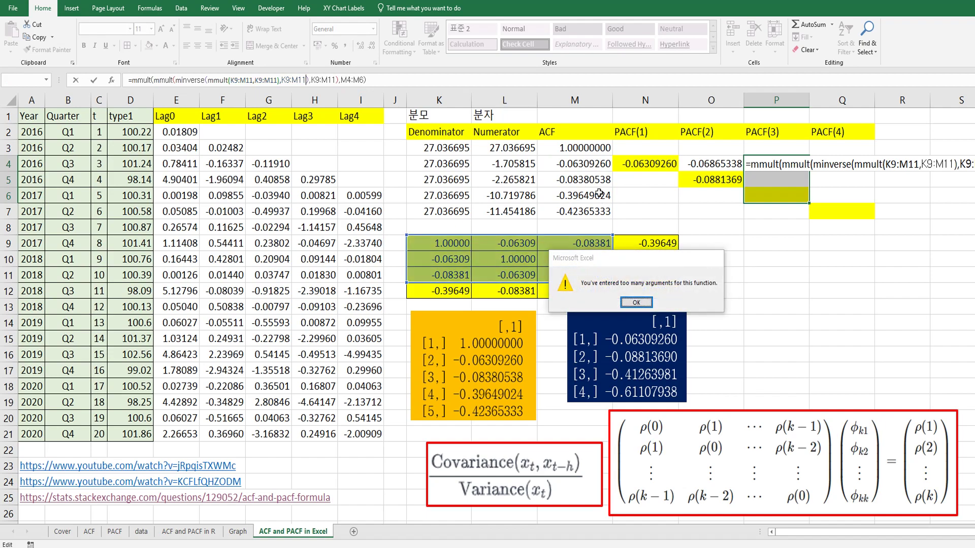
pyautogui.press('Return')
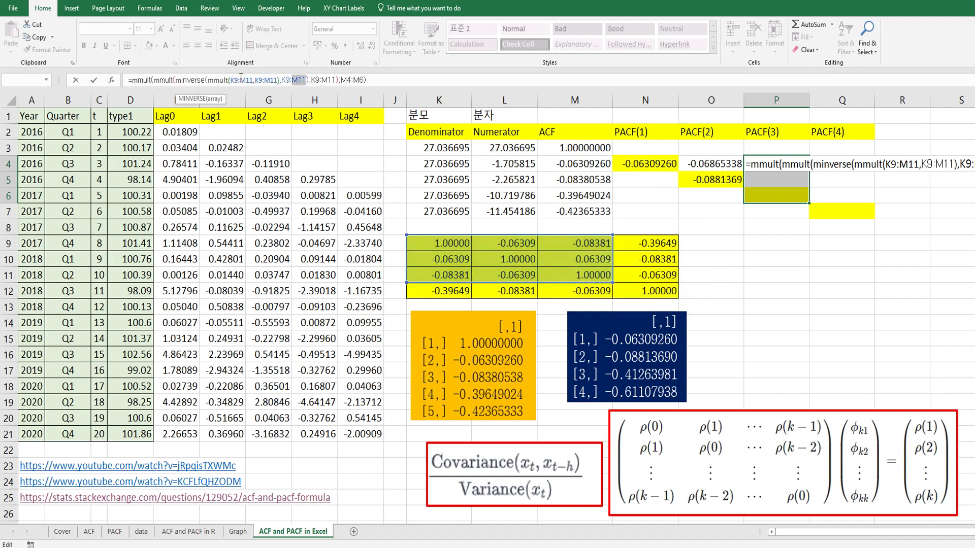
# Remove the extra K9:M11 argument from MINVERSE in the PACF(3) formula and enter it as an array formula in P4:P6.
pyautogui.click(285, 80)
pyautogui.press('Delete')
pyautogui.press('Delete')
pyautogui.press('Delete')
pyautogui.press('Delete')
pyautogui.press('Delete')
pyautogui.press('Delete')
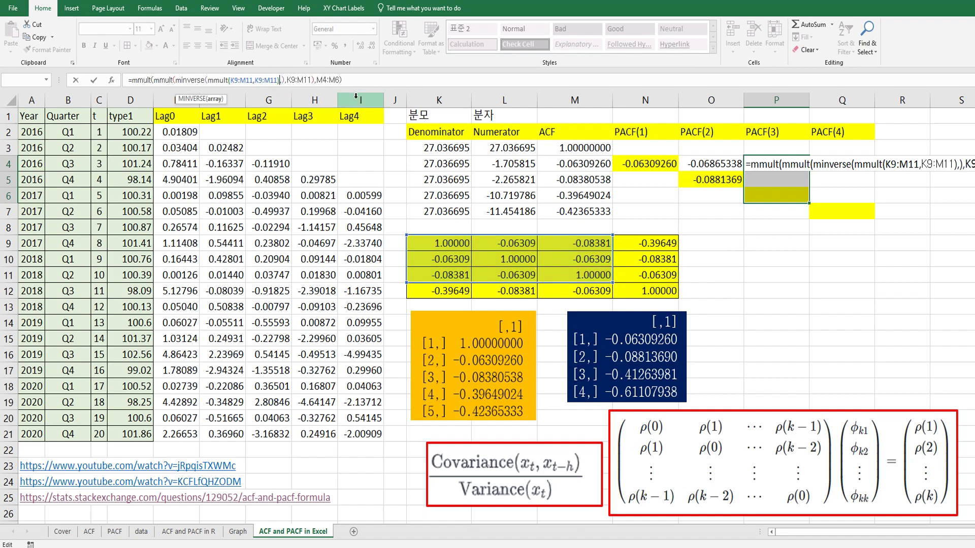
pyautogui.press('Delete')
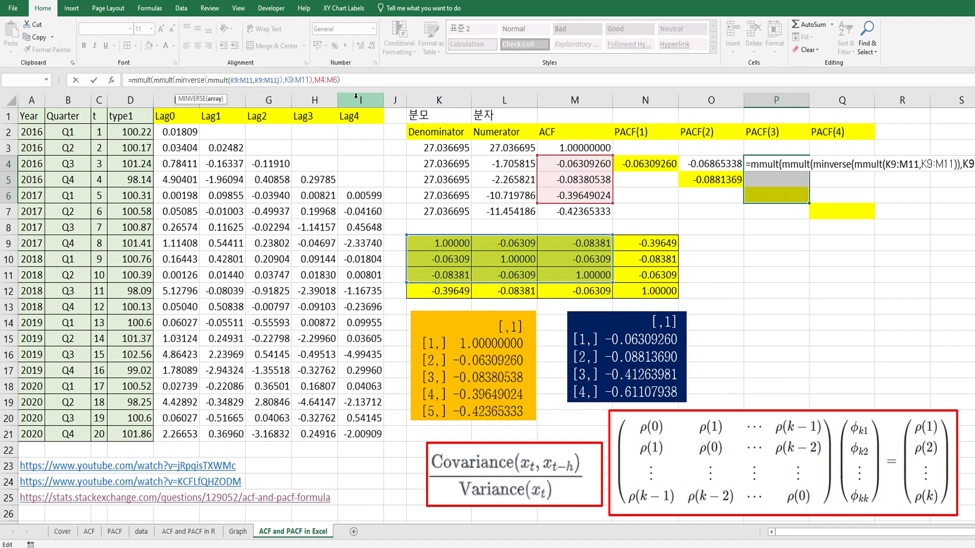
pyautogui.hotkey('ctrl', 'shift', 'Return')
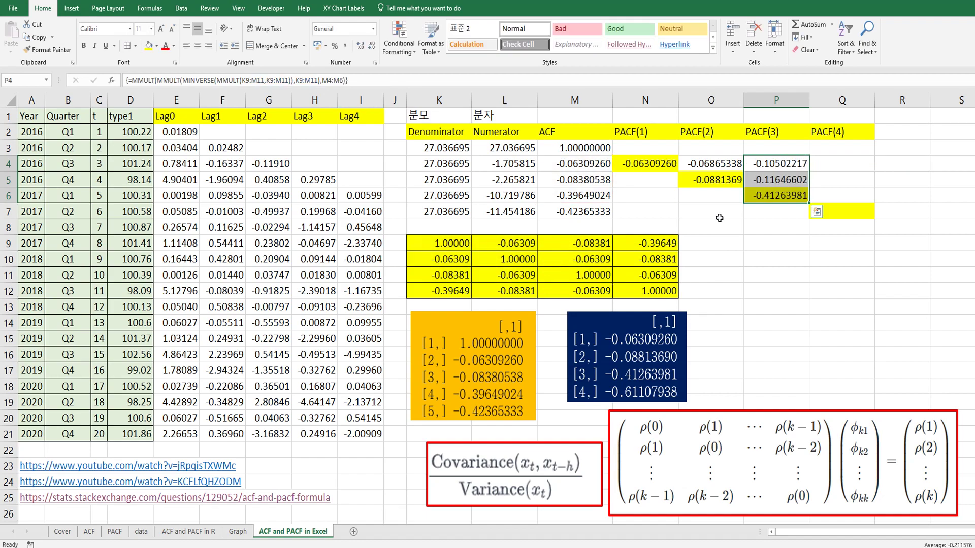
pyautogui.moveTo(711, 244); pyautogui.dragTo(752, 244)
# Start the PACF(4) formula across Q4:Q7 with an MMULT of the full autocorrelation matrix K9:N12 by itself.
pyautogui.moveTo(830, 166); pyautogui.dragTo(836, 213)
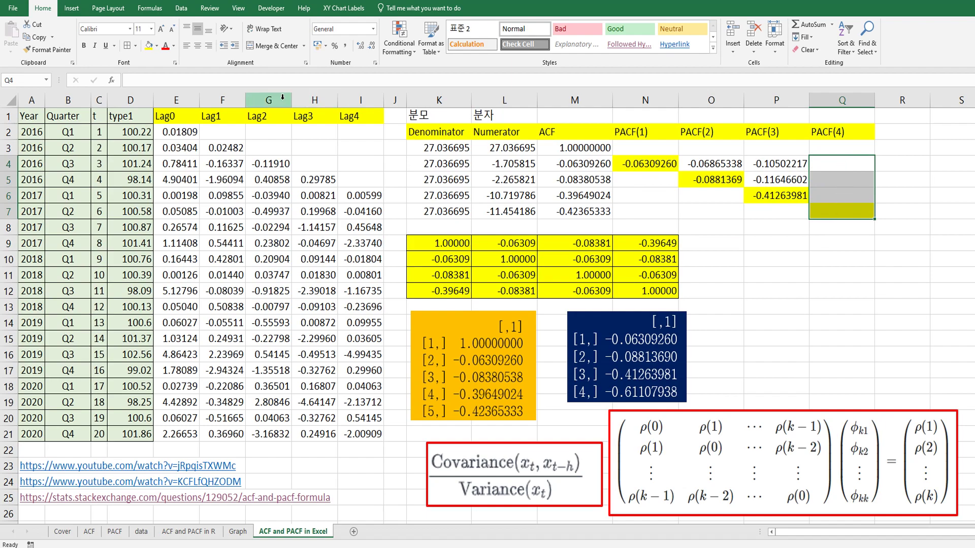
pyautogui.write('=mmult(')
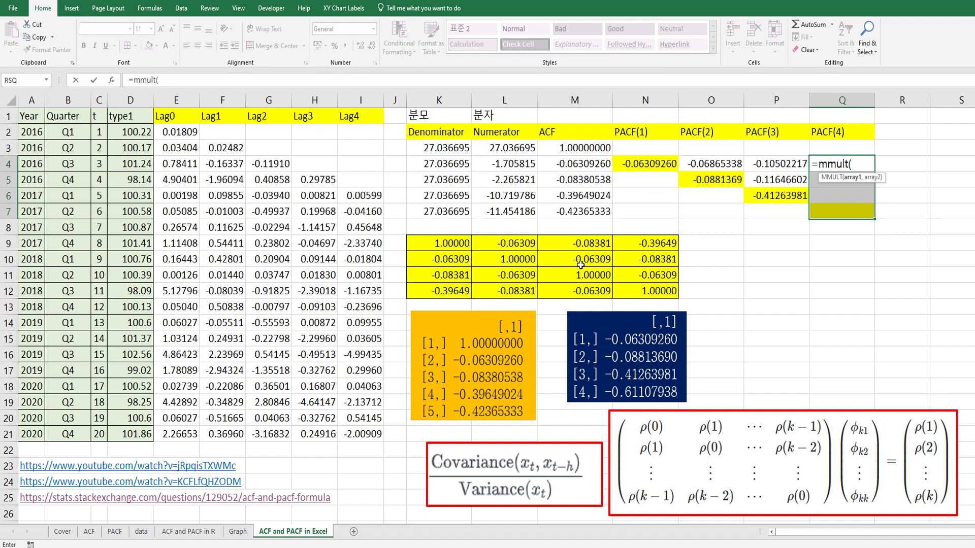
pyautogui.moveTo(637, 289); pyautogui.dragTo(462, 239)
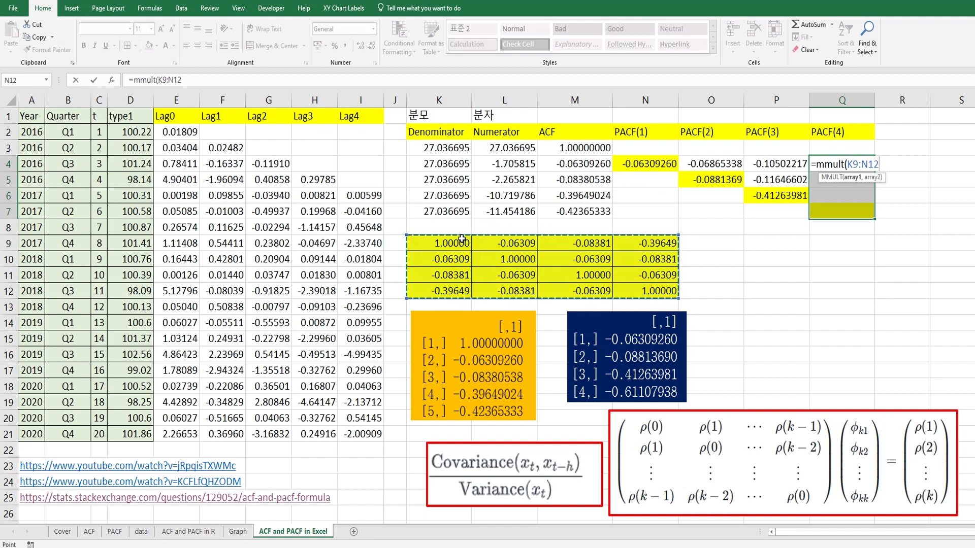
pyautogui.write(',')
pyautogui.moveTo(620, 287); pyautogui.dragTo(455, 240)
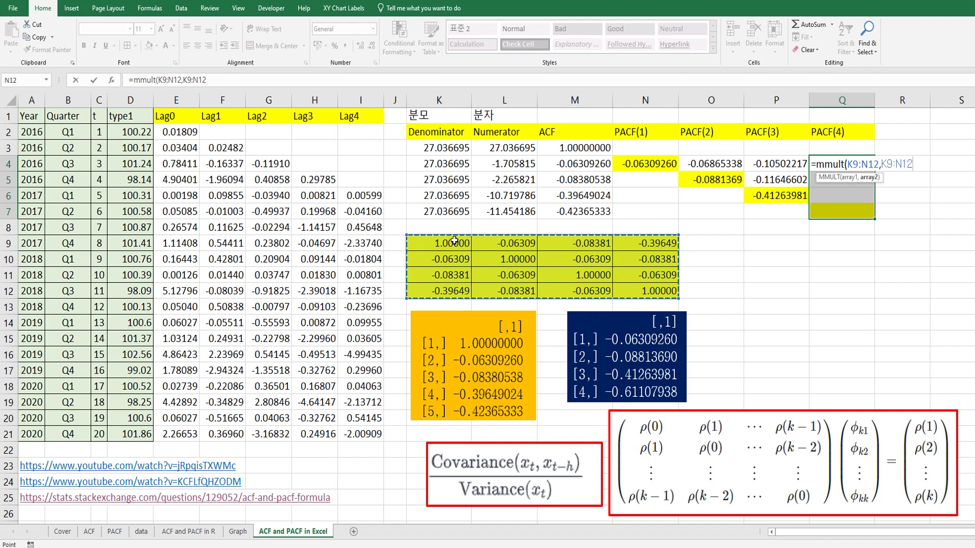
pyautogui.write(')')
# Enclose the PACF(4) matrix product in MINVERSE.
pyautogui.click(138, 81)
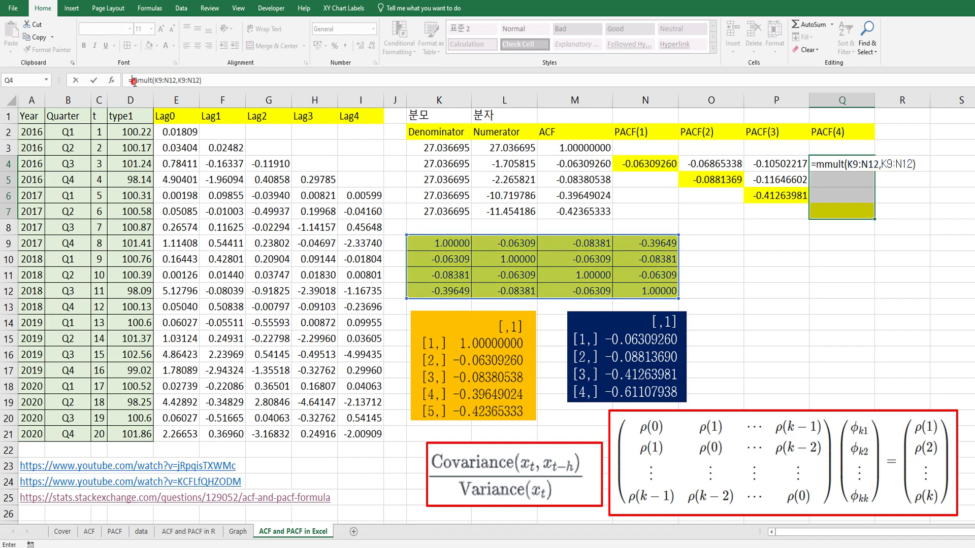
pyautogui.write('inv')
pyautogui.write('erse(')
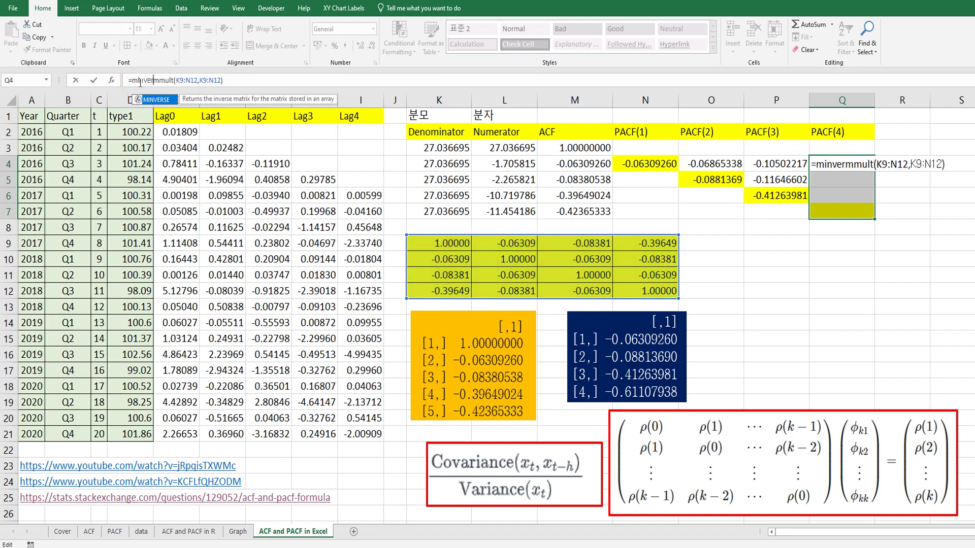
pyautogui.click(253, 84)
pyautogui.write(')')
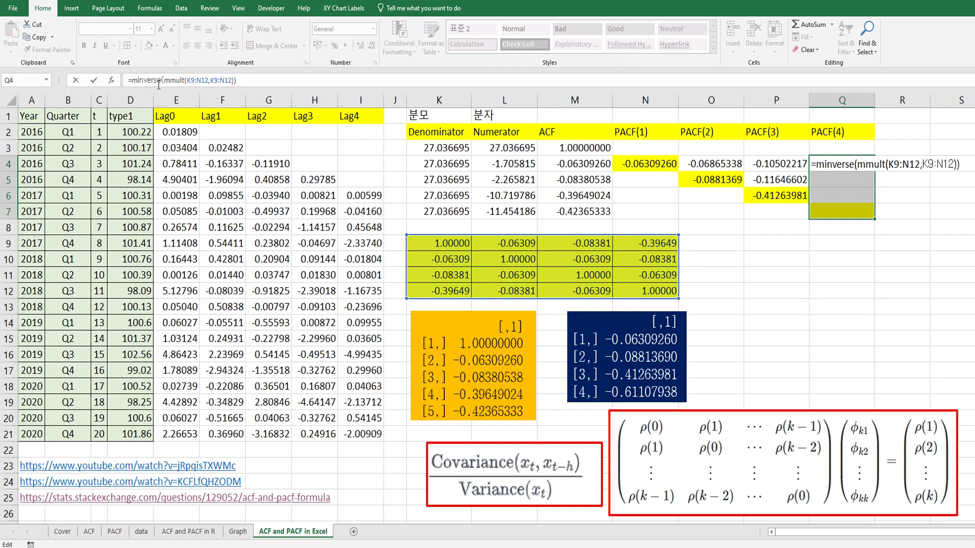
# Wrap the MINVERSE expression in the PACF(4) formula in an MMULT with K9:N12 as the second array.
pyautogui.click(130, 81)
pyautogui.write('mmult(')
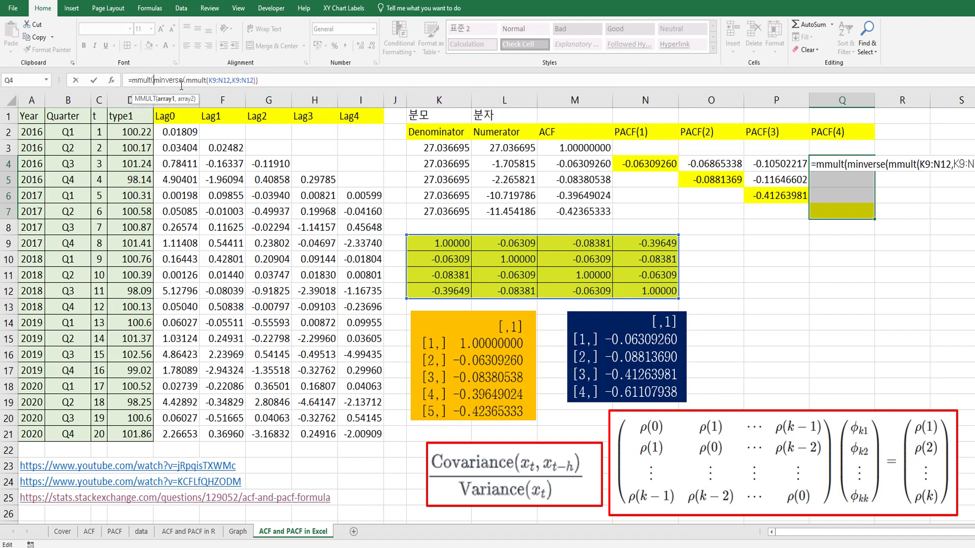
pyautogui.click(288, 85)
pyautogui.write(',')
pyautogui.moveTo(641, 289); pyautogui.dragTo(462, 245)
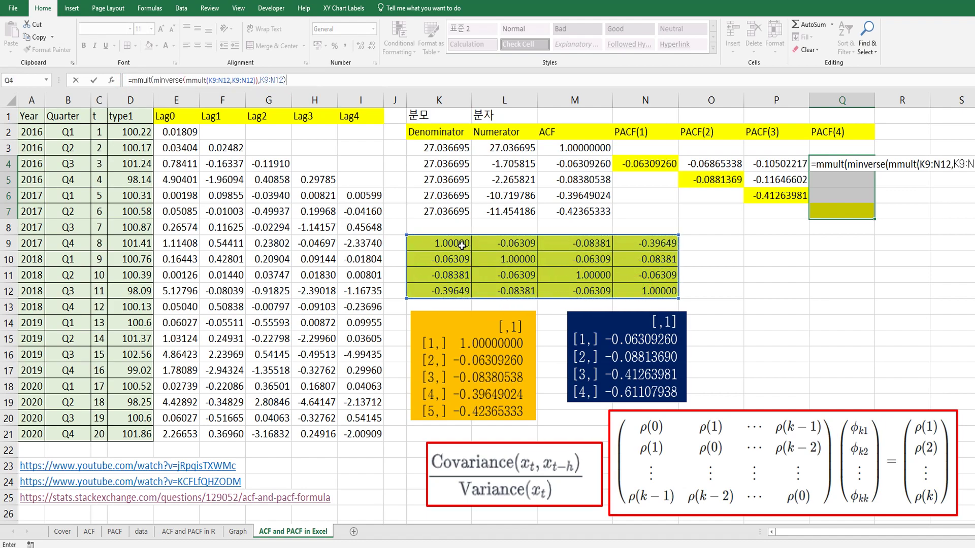
# Add an outer MMULT with the ACF values M4:M7 to the PACF(4) formula and enter it as an array formula in Q4:Q7.
pyautogui.click(130, 80)
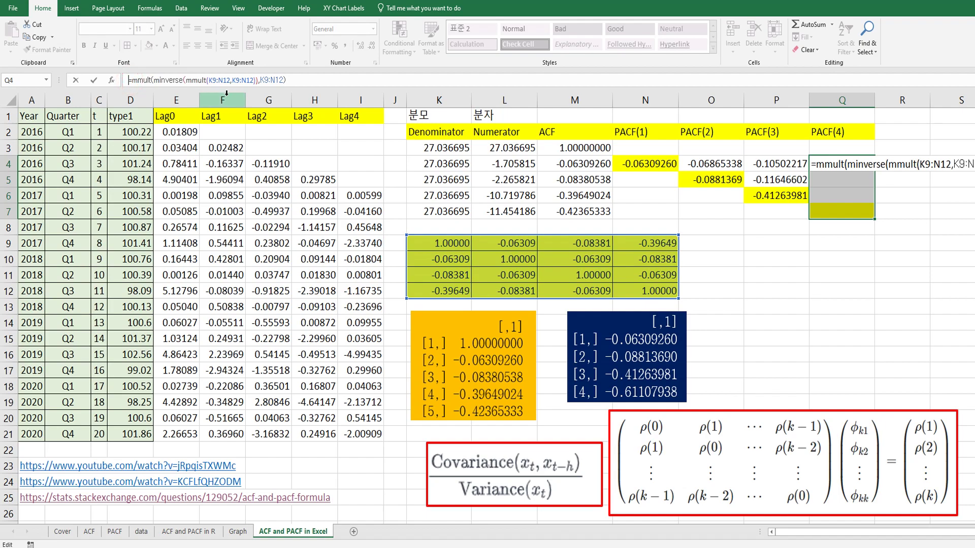
pyautogui.write('mmult(')
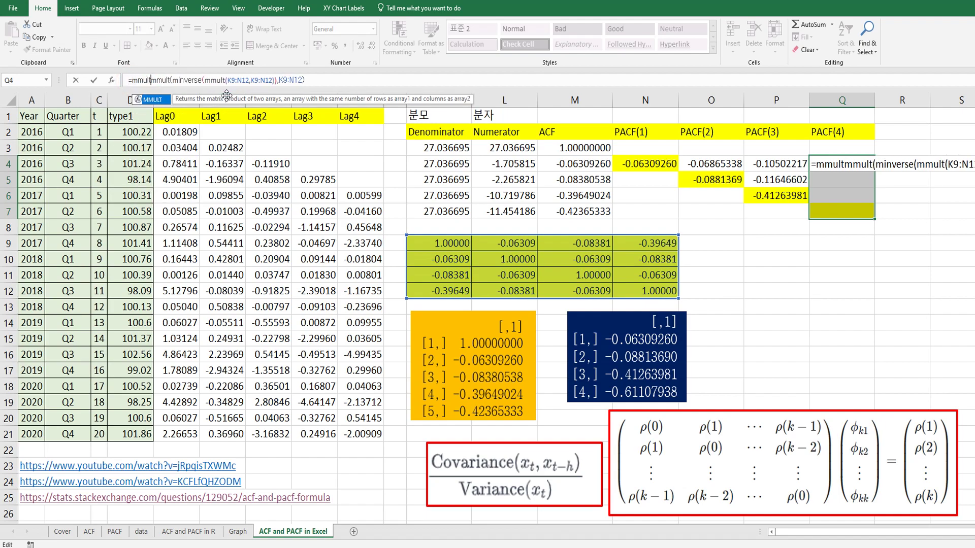
pyautogui.click(349, 81)
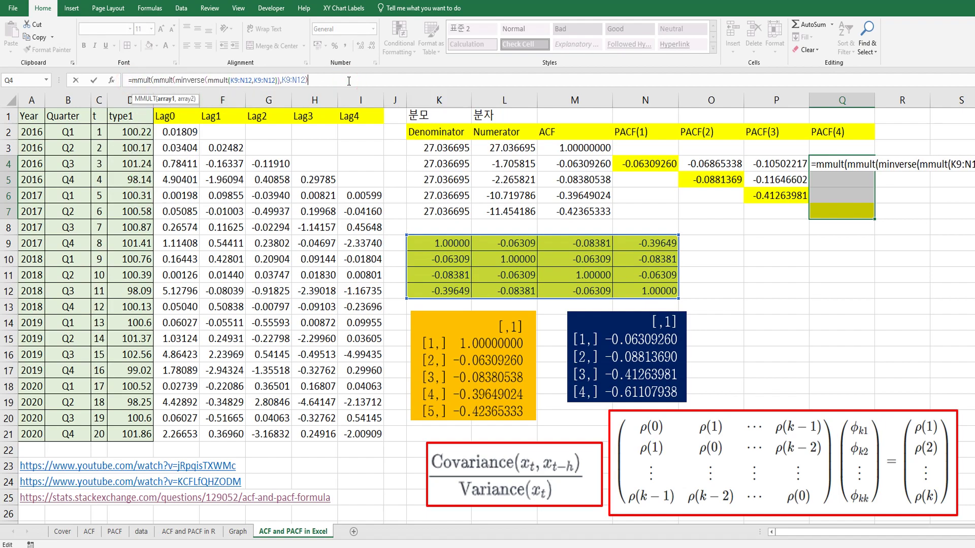
pyautogui.write(',')
pyautogui.moveTo(601, 165); pyautogui.dragTo(599, 208)
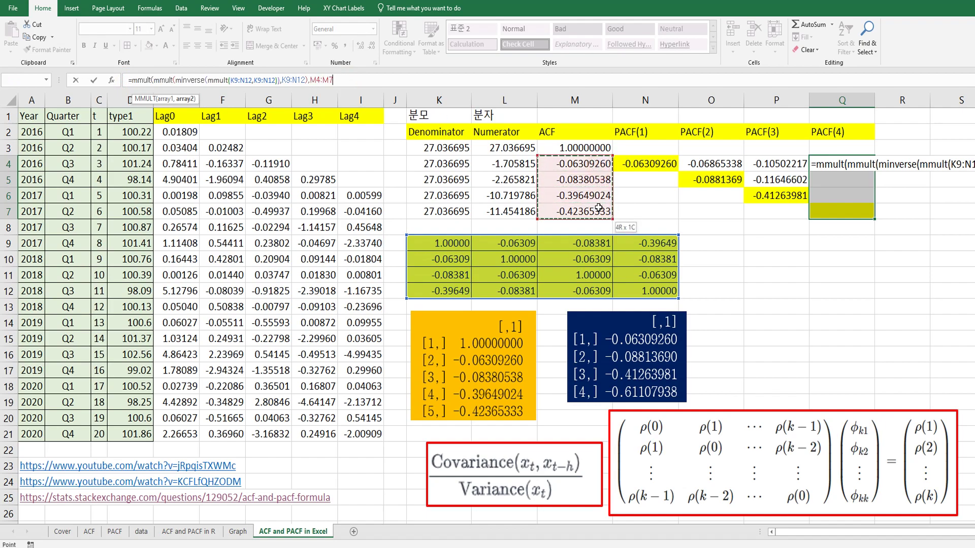
pyautogui.write(')')
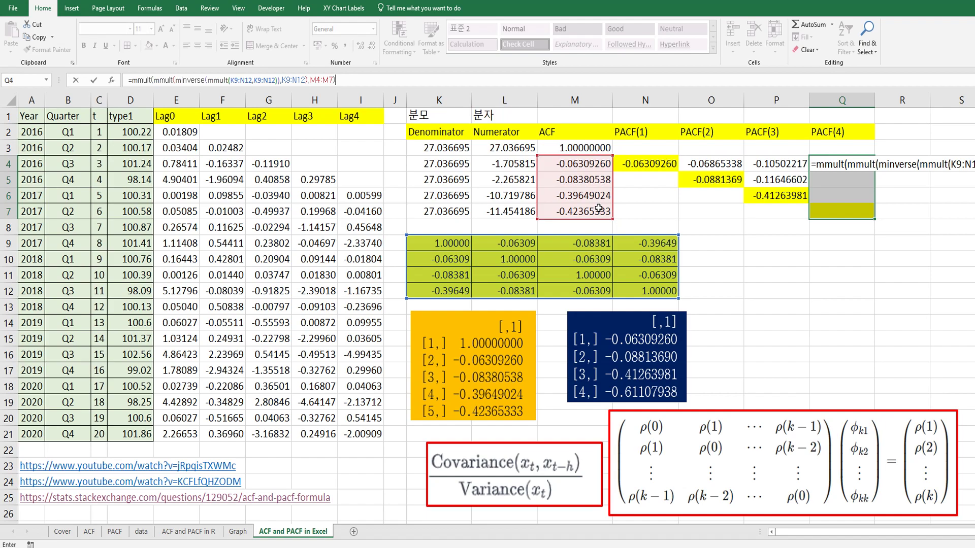
pyautogui.hotkey('ctrl', 'shift', 'Return')
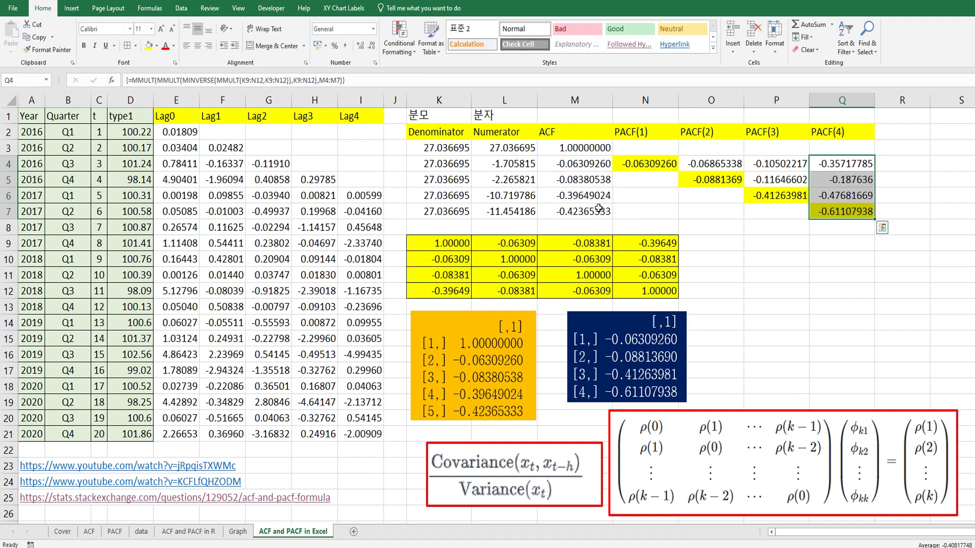
pyautogui.click(797, 256)
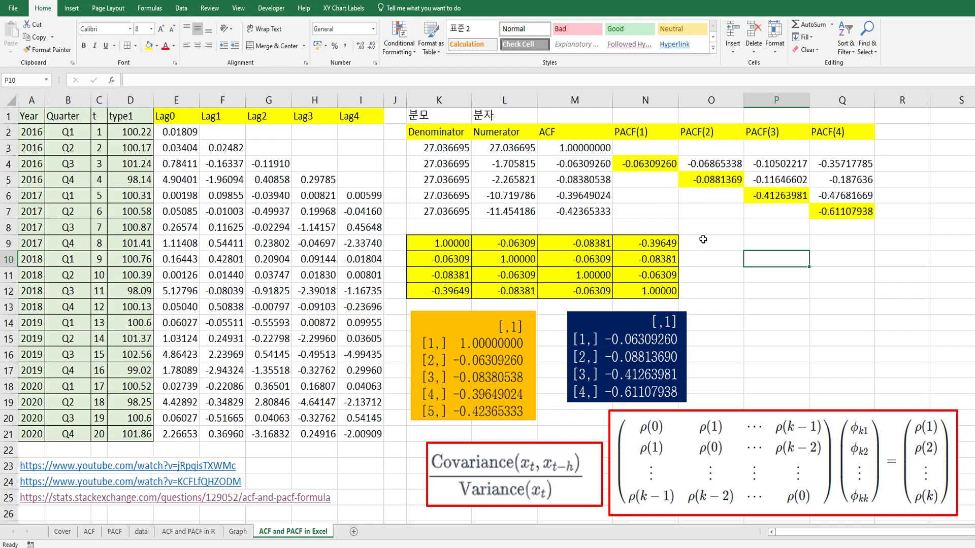
# Check the highlighted PACF values in N4, O5, P6 and Q7 against the R results in the blue box.
pyautogui.click(659, 163)
pyautogui.click(705, 183)
pyautogui.click(782, 198)
pyautogui.click(816, 211)
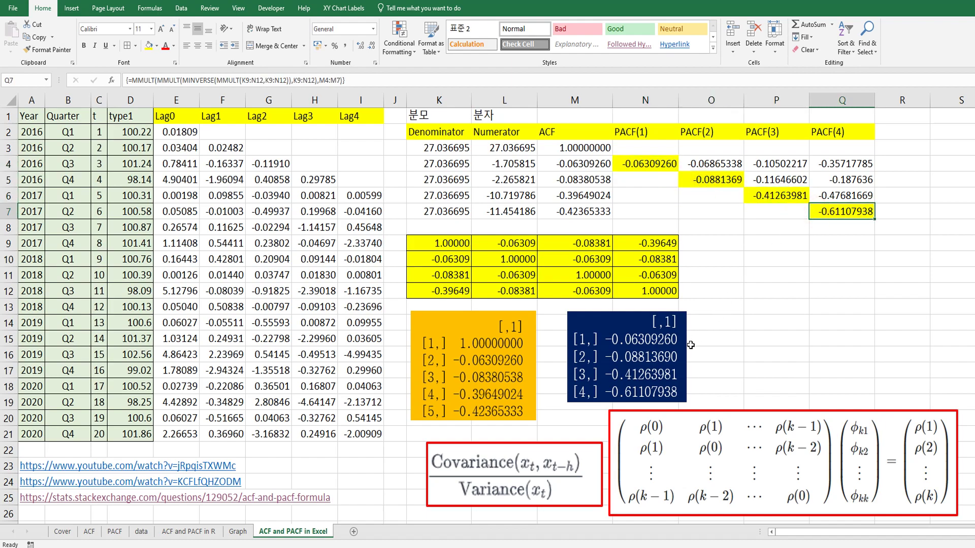